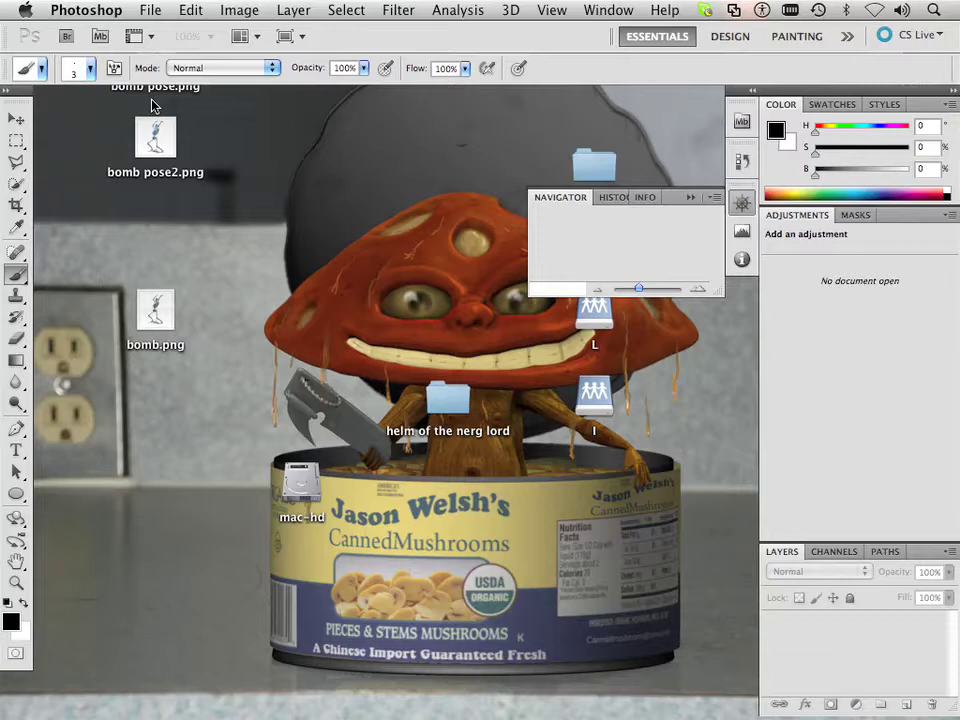
Choose File > New to bring up the New document dialog
click(140, 10)
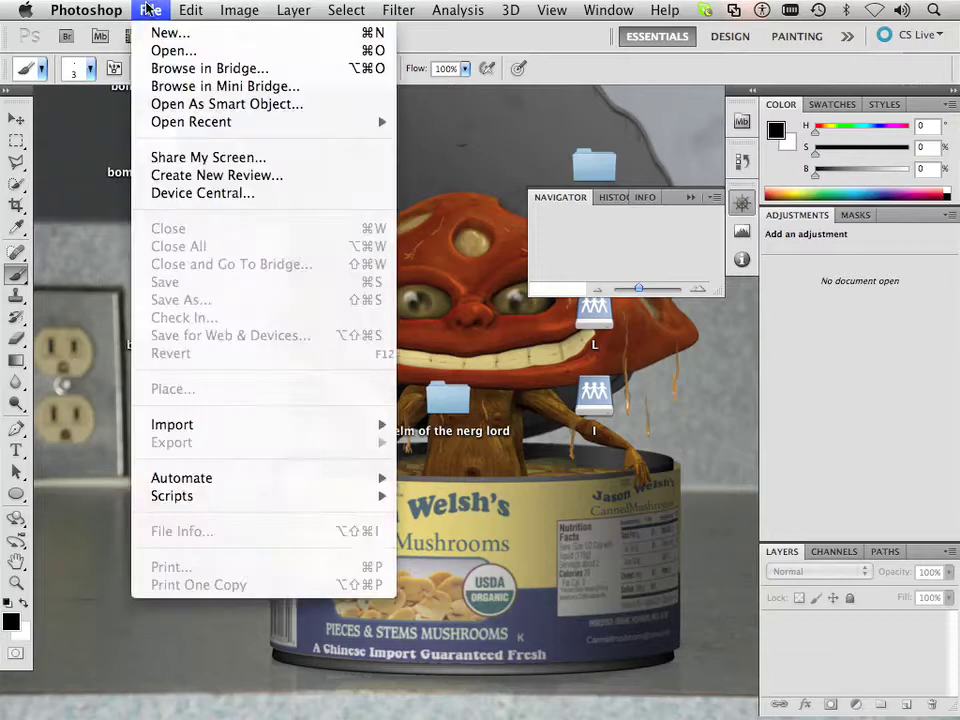
click(189, 34)
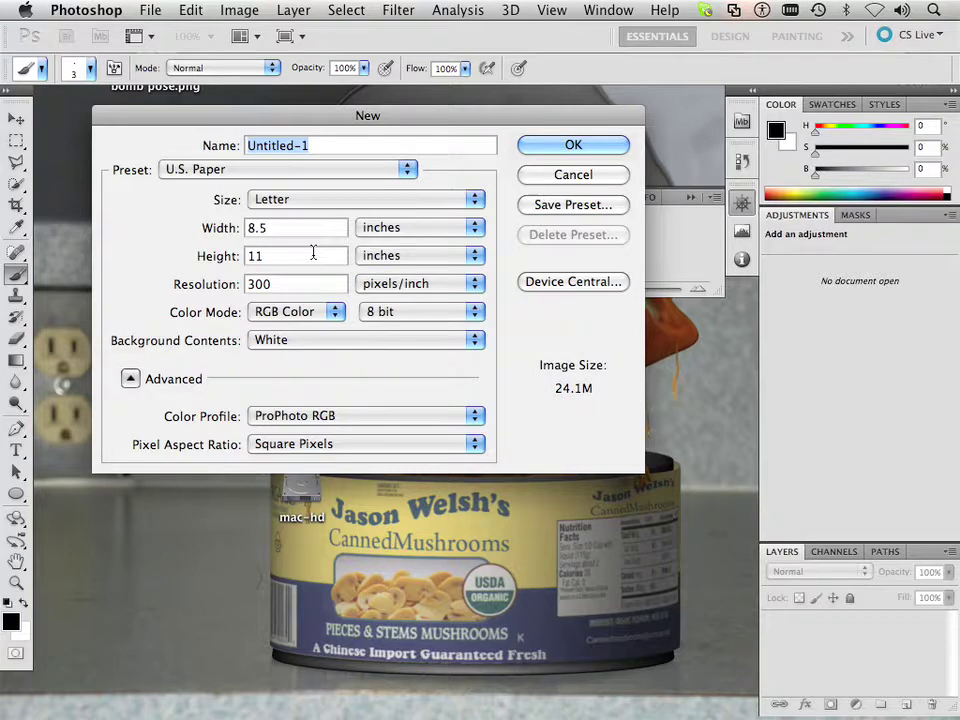
Create a blank white U.S. Paper Letter document, 8.5 × 11 inches at 300 ppi
click(287, 257)
click(276, 227)
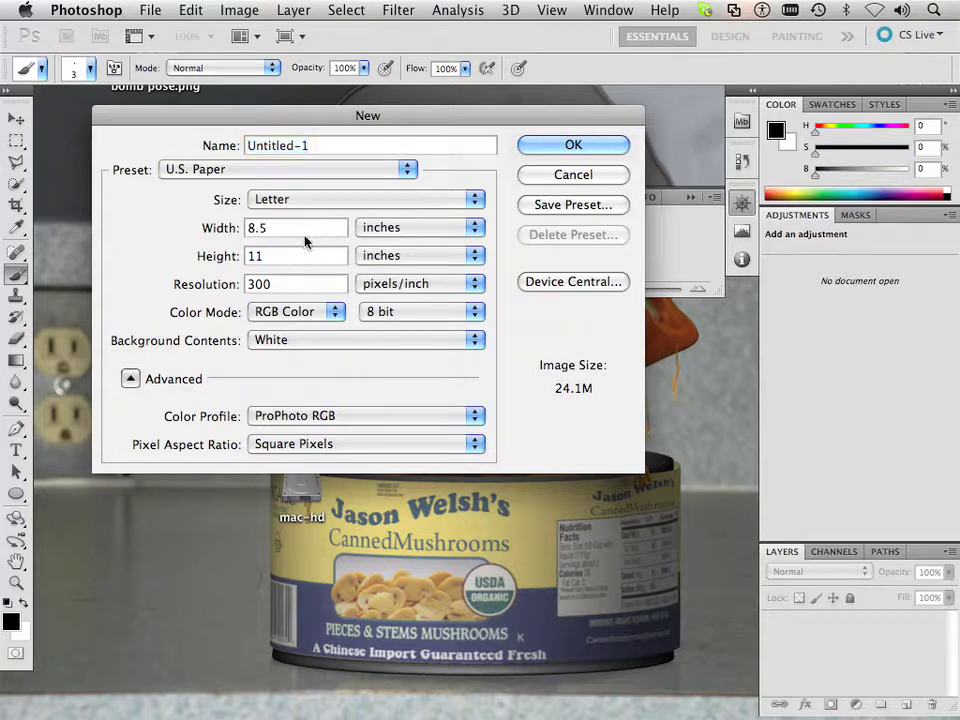
double_click(270, 232)
click(291, 176)
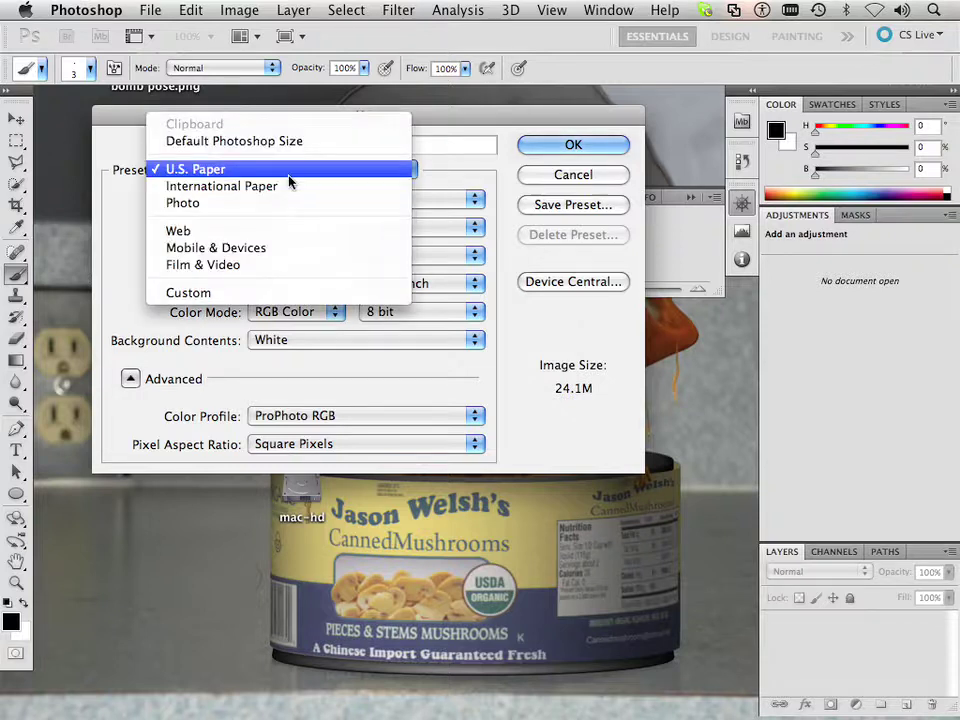
click(288, 174)
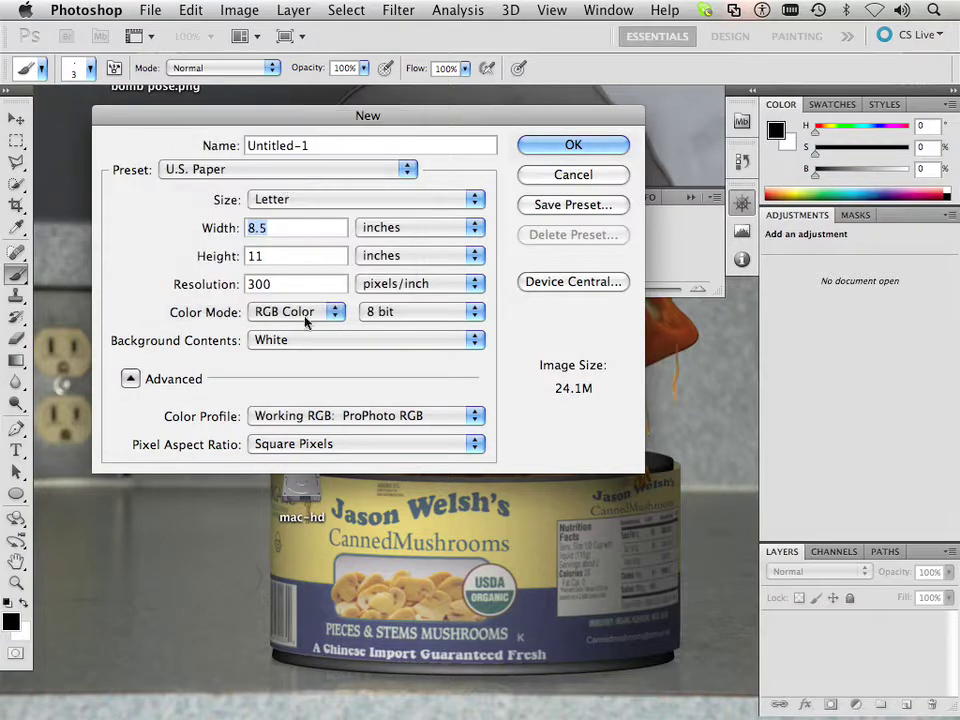
click(540, 147)
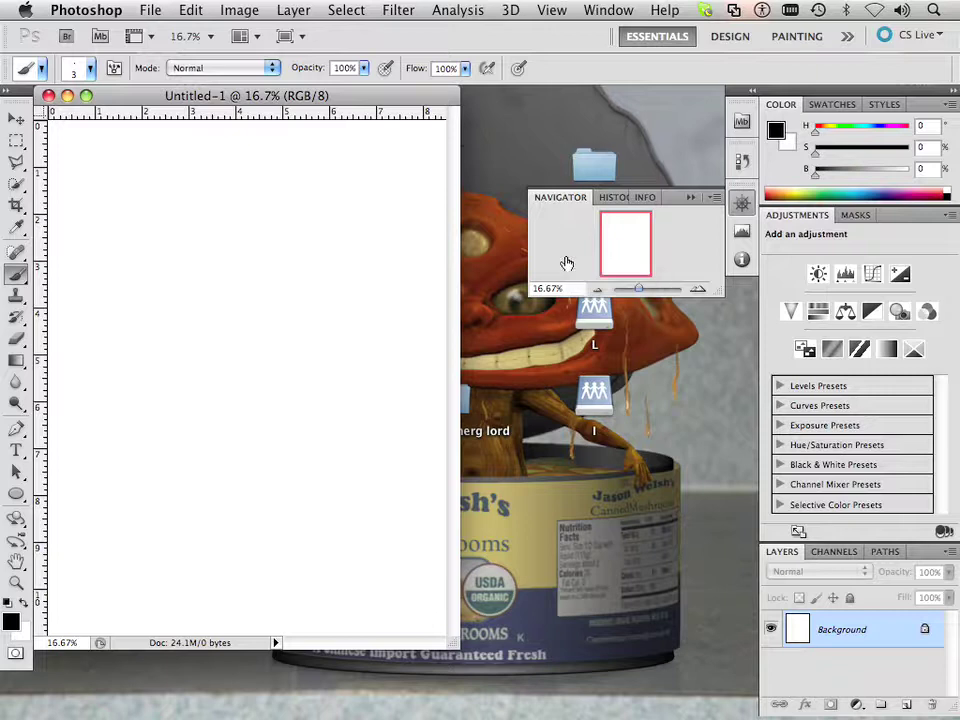
Detach the Navigator into its own floating panel over the blank canvas
drag(563, 200, 362, 289)
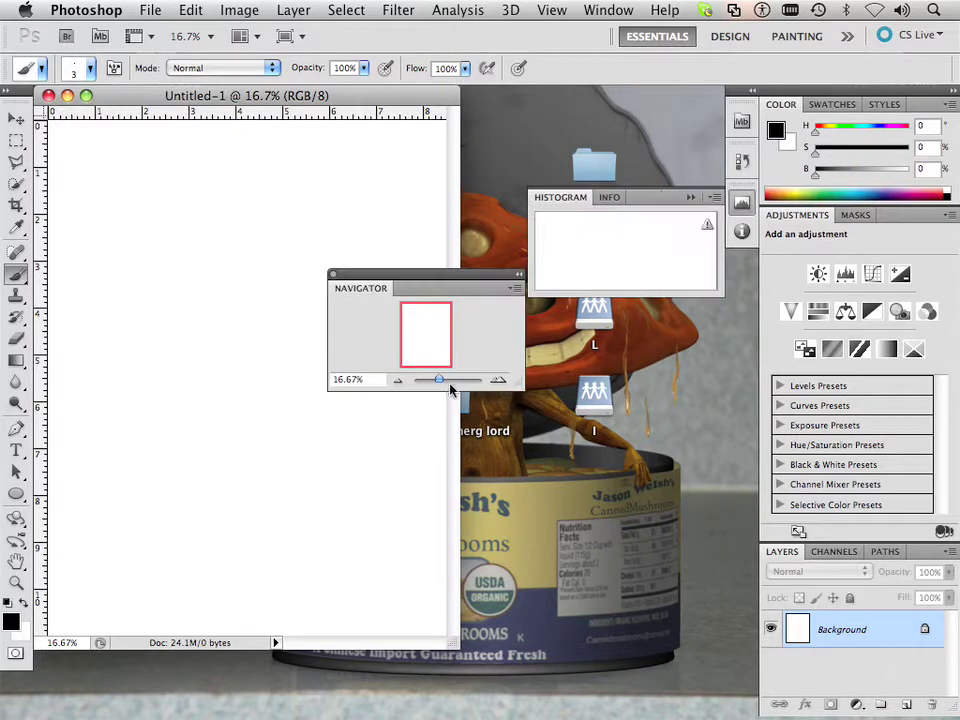
mouse_move(443, 386)
mouse_down()
mouse_move(431, 383)
mouse_move(443, 386)
mouse_up()
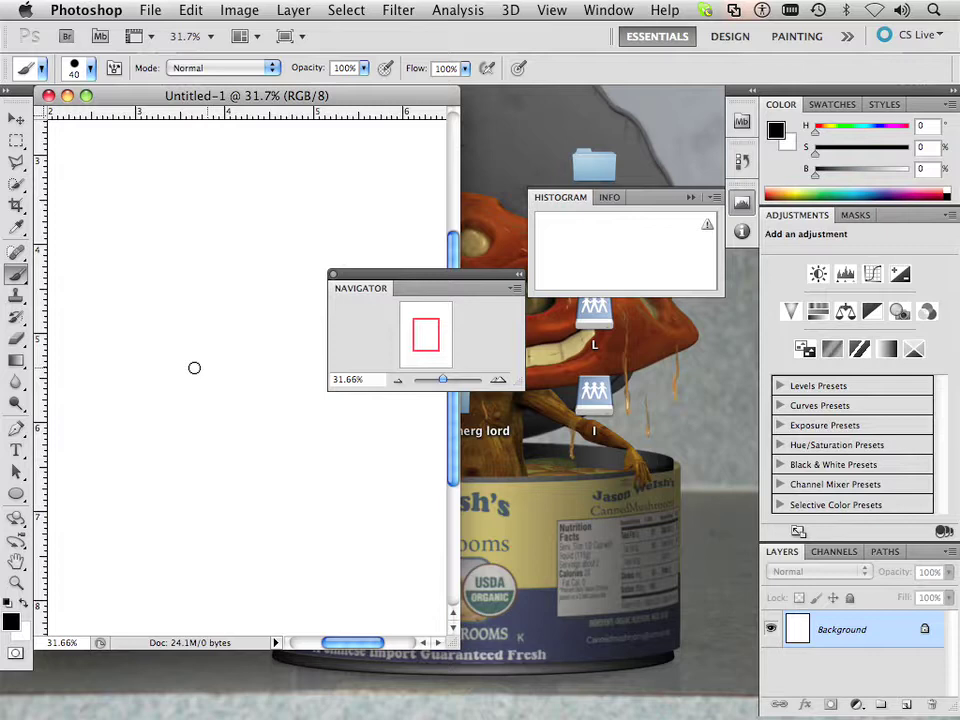
Paint thick black strokes forming a K shape, zooming in to fill where they meet
drag(224, 330, 167, 425)
mouse_move(264, 331)
mouse_down()
mouse_move(193, 392)
mouse_move(270, 424)
mouse_up()
mouse_move(215, 345)
mouse_down()
mouse_move(245, 475)
mouse_move(252, 432)
mouse_up()
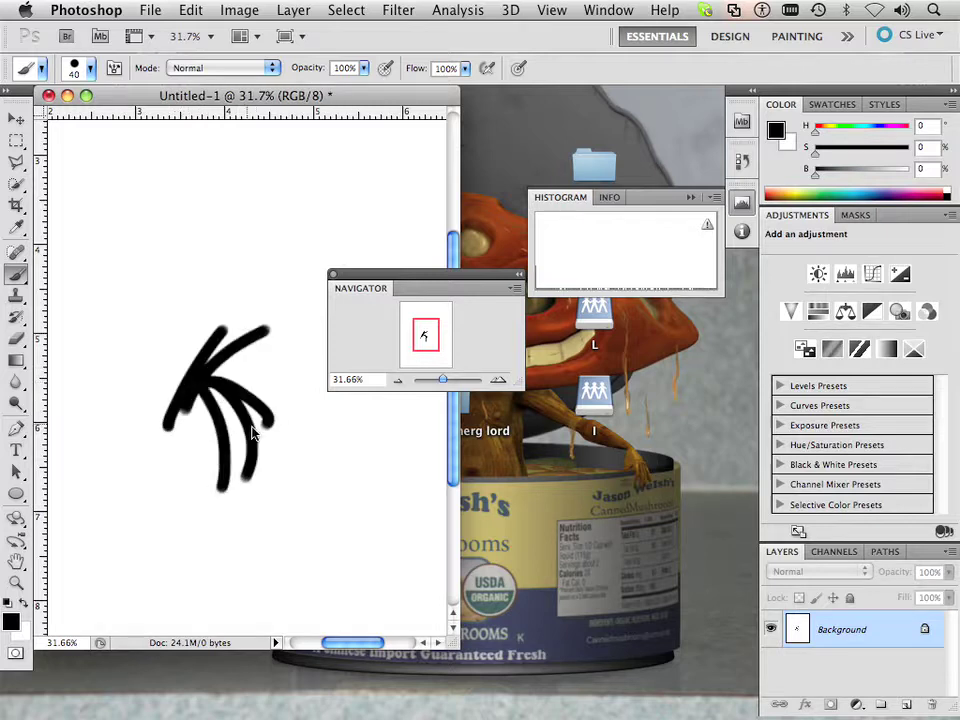
drag(445, 383, 450, 386)
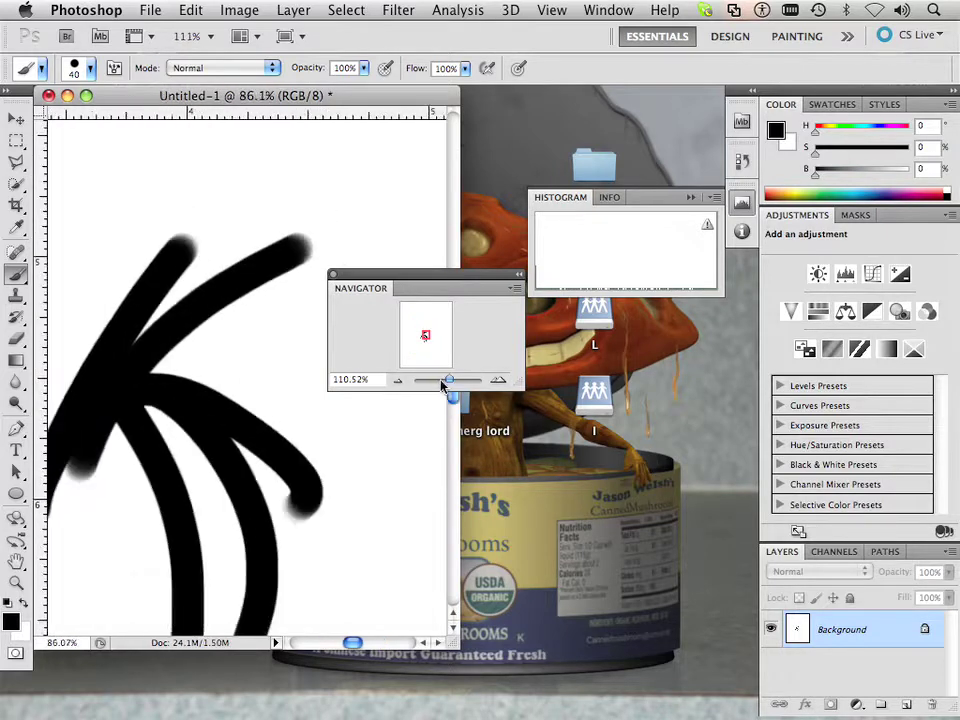
mouse_move(140, 372)
mouse_down()
mouse_move(190, 339)
mouse_move(128, 406)
mouse_move(162, 462)
mouse_up()
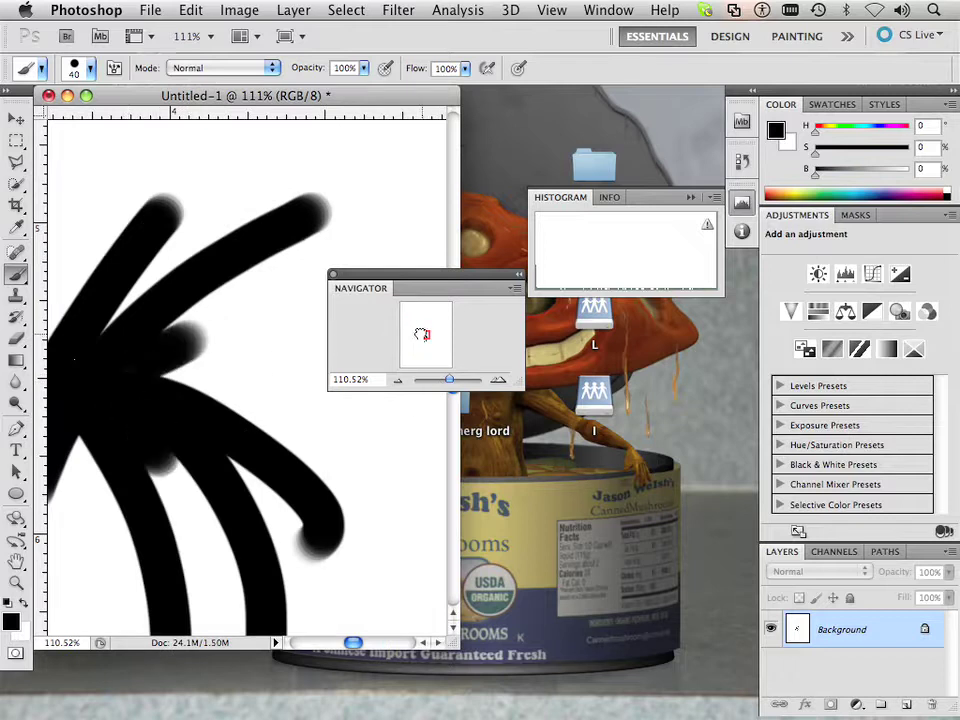
Pan around with the Navigator and add a long downward stroke plus an upper-left arc
drag(422, 334, 419, 332)
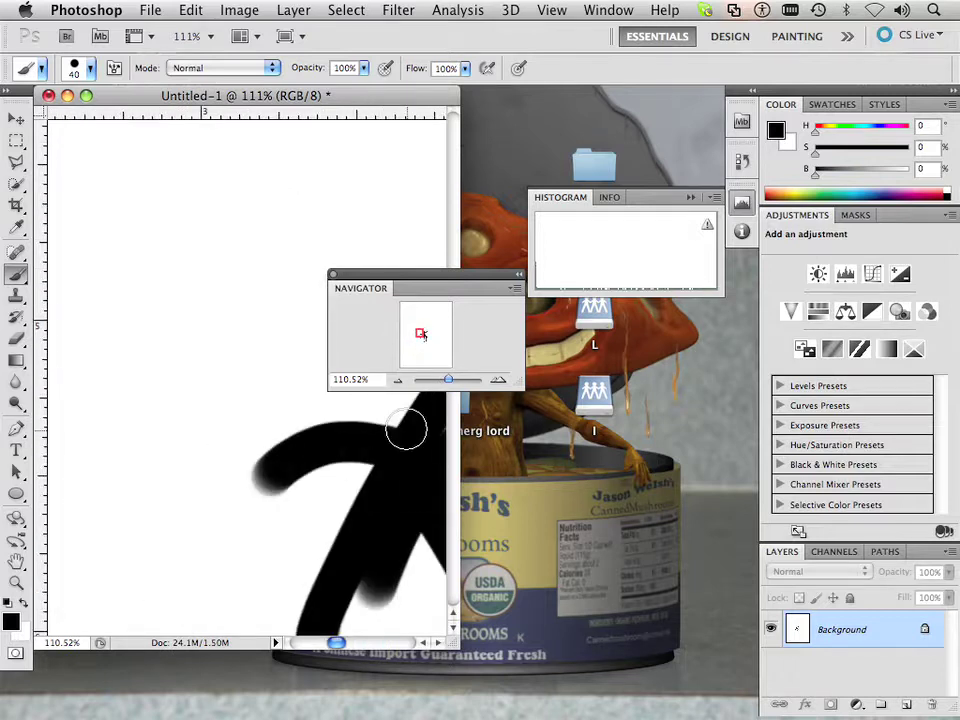
mouse_move(406, 430)
mouse_down()
mouse_move(350, 411)
mouse_move(391, 428)
mouse_up()
drag(421, 335, 547, 221)
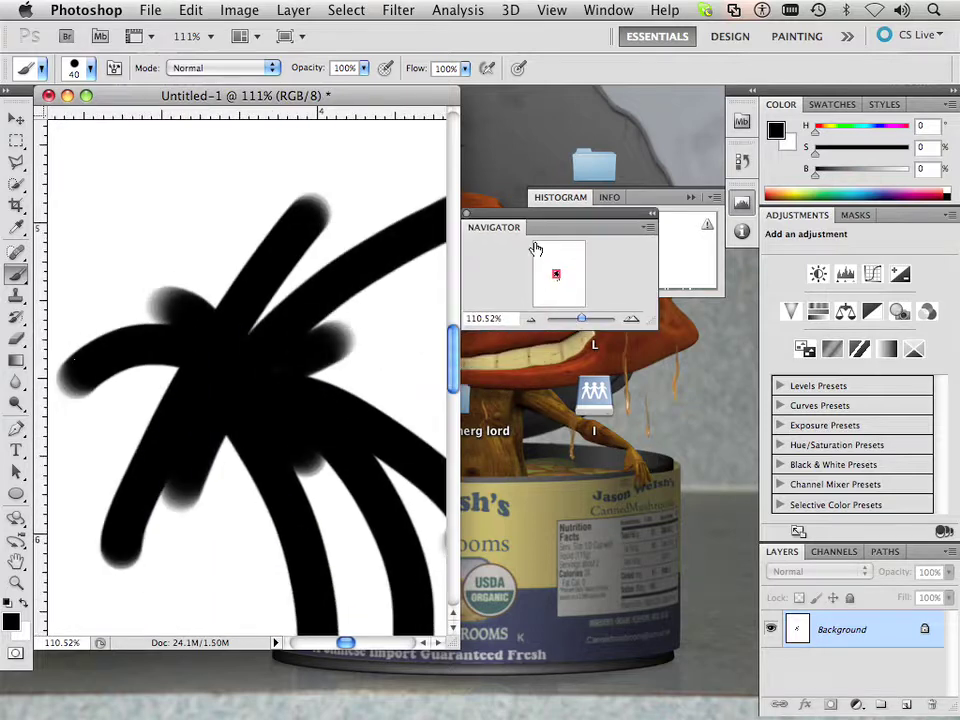
drag(557, 273, 557, 281)
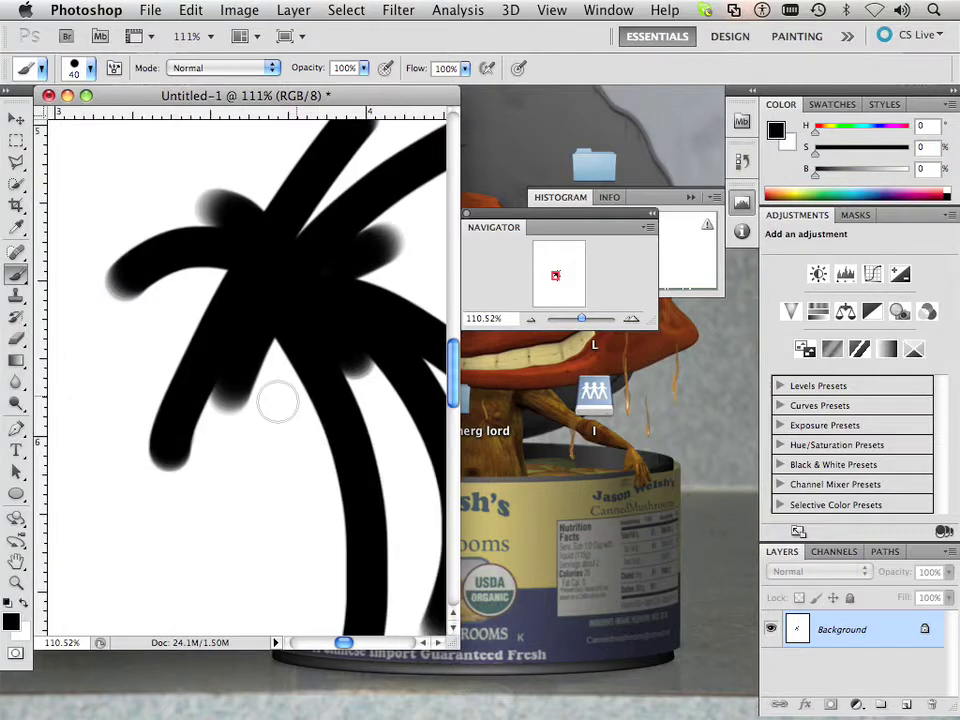
mouse_move(266, 555)
mouse_down()
mouse_move(257, 446)
mouse_move(135, 363)
mouse_move(200, 380)
mouse_up()
drag(135, 221, 188, 272)
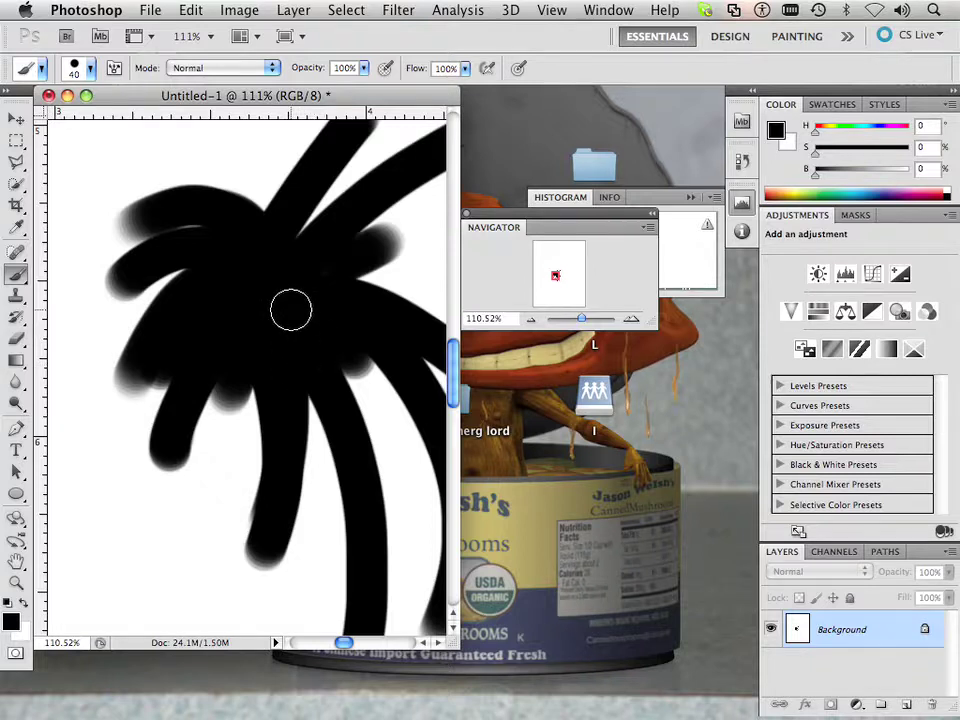
Zoom in and out on the black shape, then pan so the drawing sits lower
scroll(273, 313, down, 5)
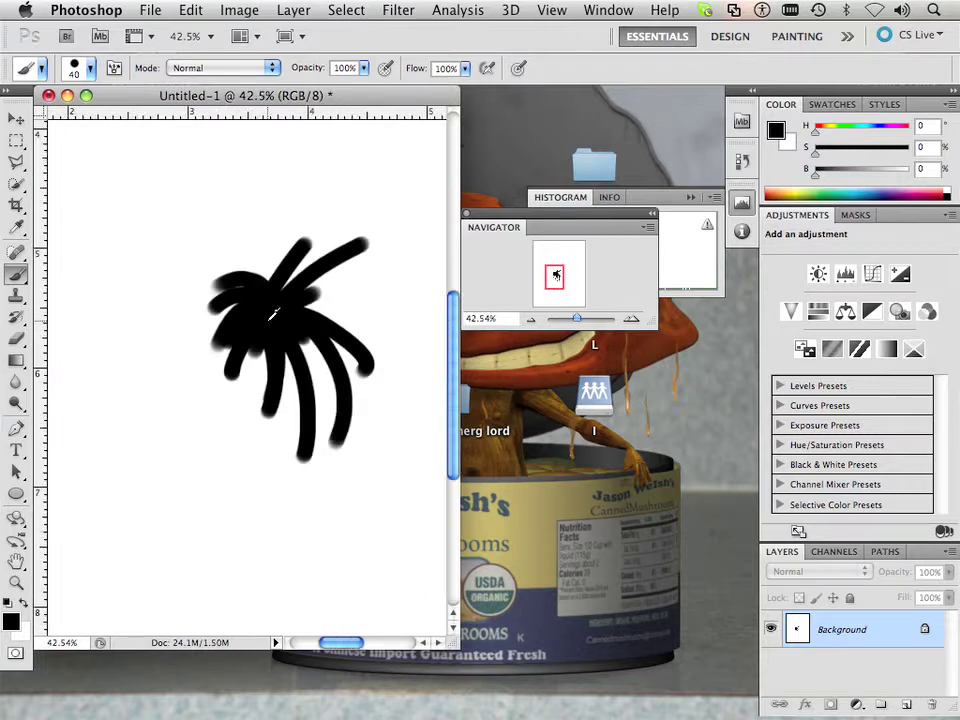
scroll(273, 313, up, 5)
scroll(273, 313, down, 6)
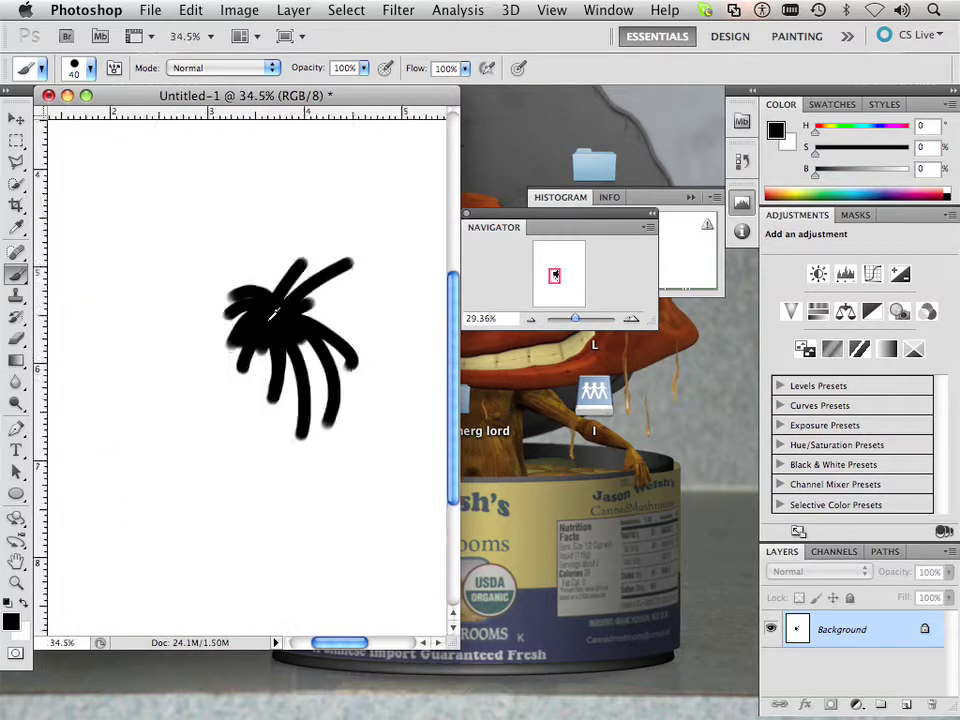
scroll(273, 313, down, 1)
scroll(273, 313, up, 5)
scroll(273, 313, down, 4)
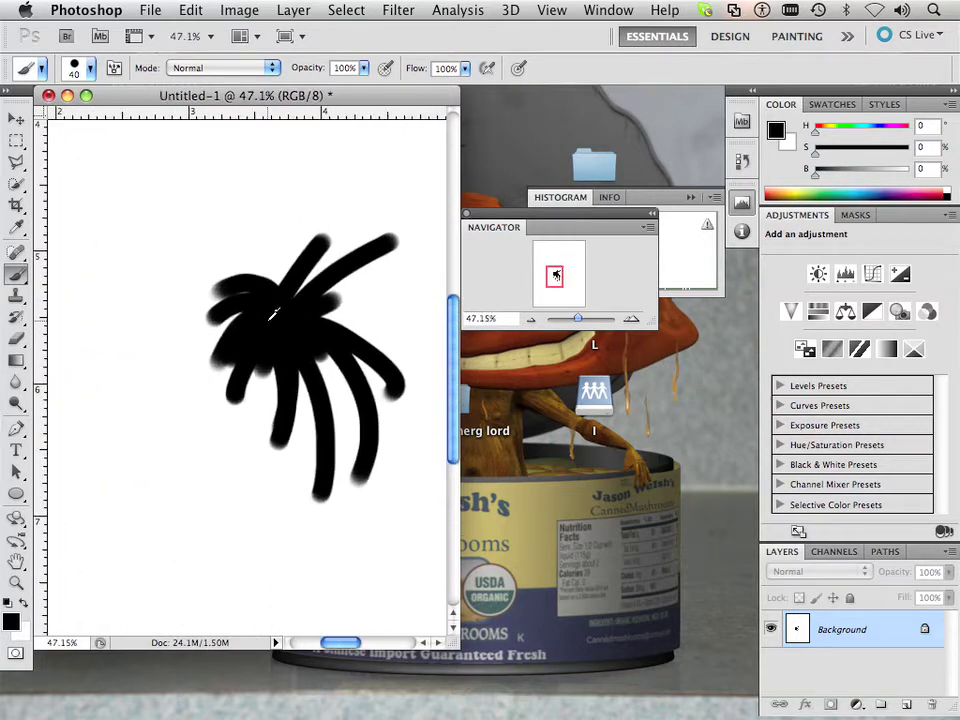
scroll(273, 313, up, 4)
scroll(273, 313, down, 2)
scroll(273, 313, up, 1)
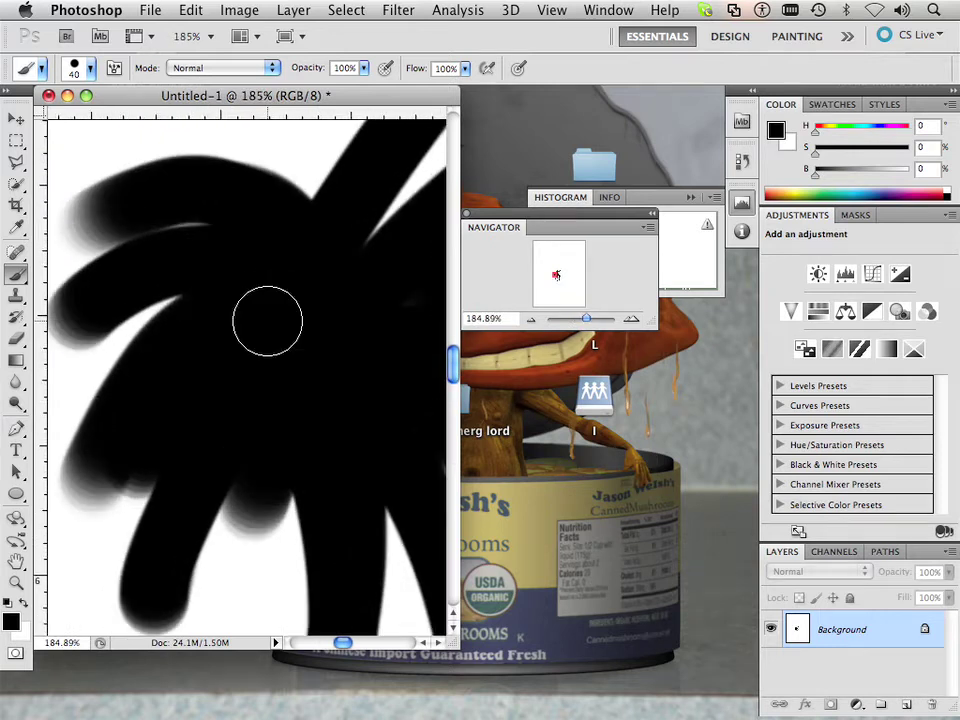
mouse_move(225, 283)
mouse_down()
mouse_move(165, 347)
mouse_move(298, 366)
mouse_move(258, 408)
mouse_move(227, 381)
mouse_move(266, 456)
mouse_move(208, 401)
mouse_move(283, 428)
mouse_move(210, 390)
mouse_move(268, 424)
mouse_move(338, 408)
mouse_move(281, 364)
mouse_move(270, 394)
mouse_move(221, 401)
mouse_move(213, 381)
mouse_move(291, 422)
mouse_move(257, 426)
mouse_move(285, 405)
mouse_move(284, 389)
mouse_up()
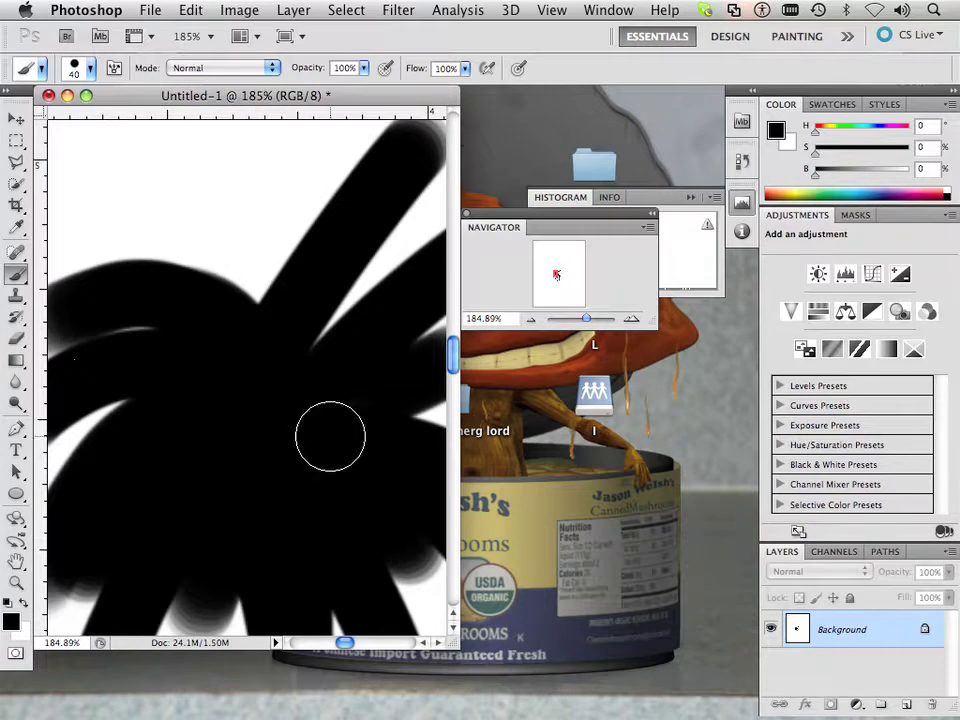
Add soft grey dabs at the upper left, joining one to the black shape
click(216, 209)
mouse_move(216, 209)
mouse_down()
mouse_move(238, 275)
mouse_move(204, 193)
mouse_up()
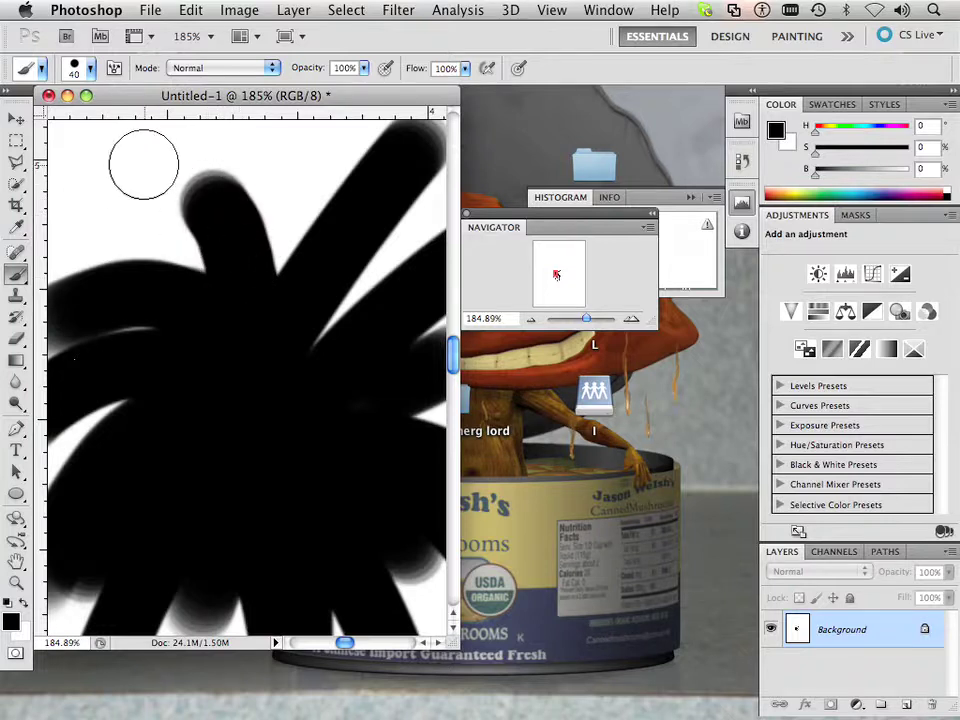
drag(120, 160, 127, 212)
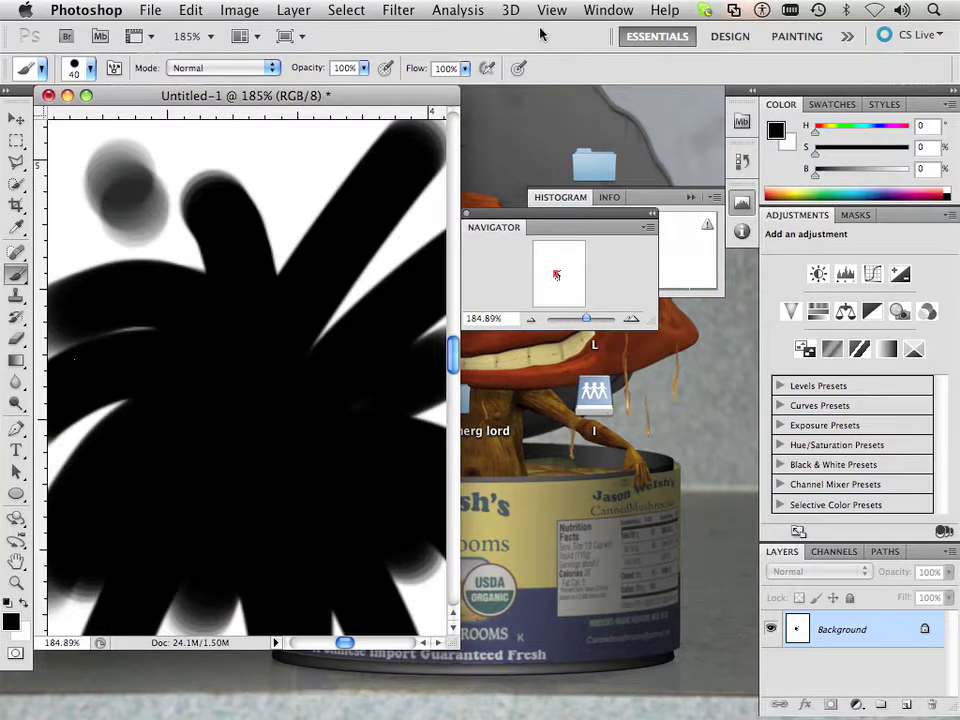
Turn on Shape Dynamics in the Brush panel for tapered strokes, test it, and close the panel
click(608, 10)
click(612, 58)
click(608, 10)
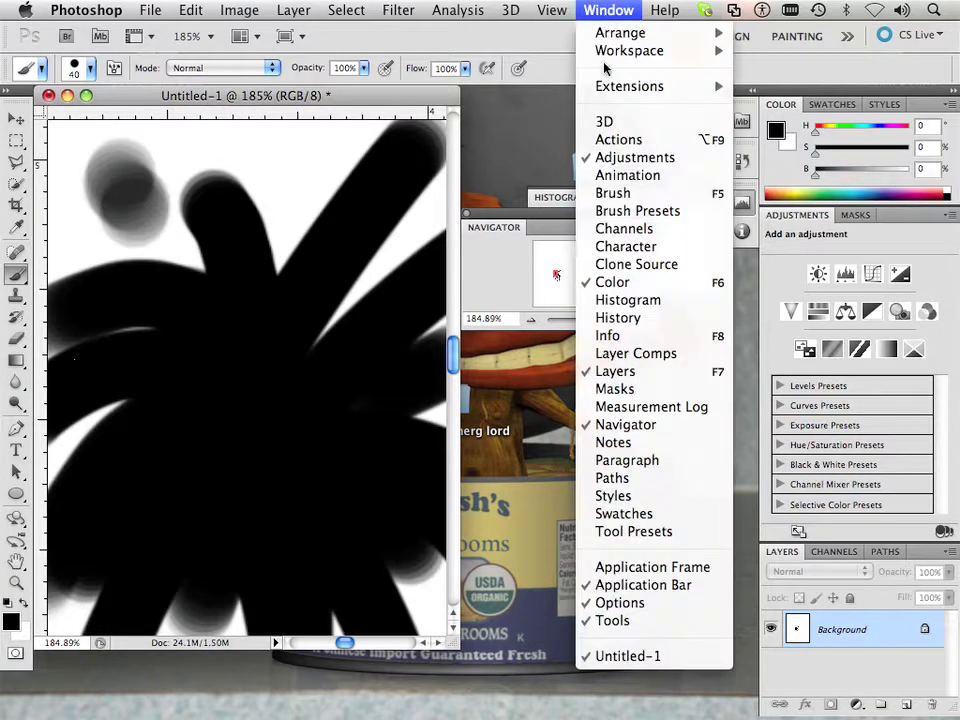
click(613, 196)
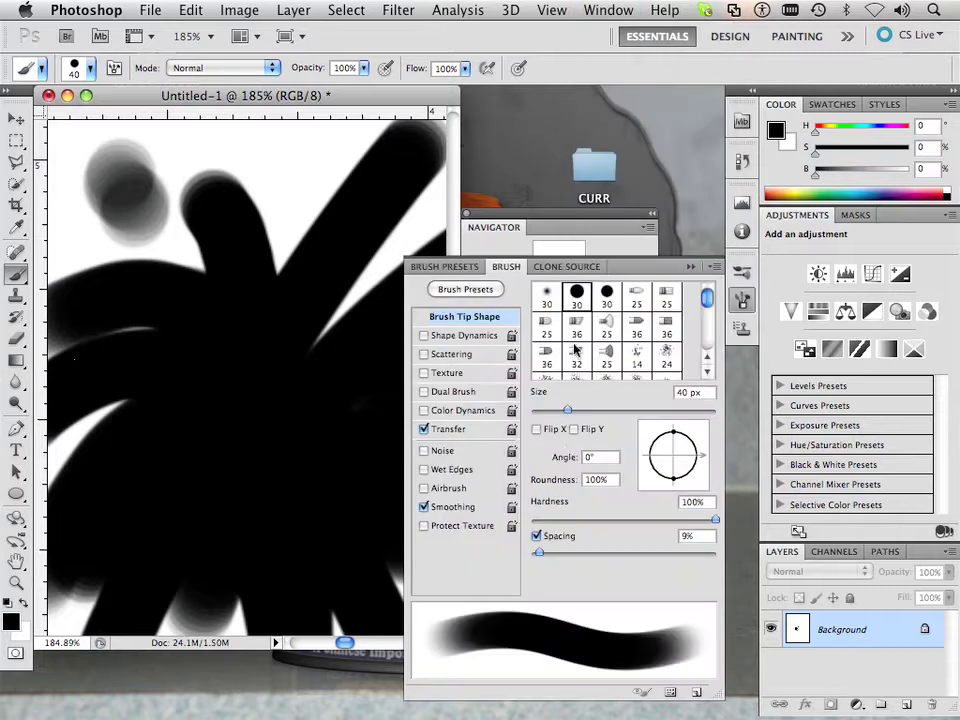
click(424, 336)
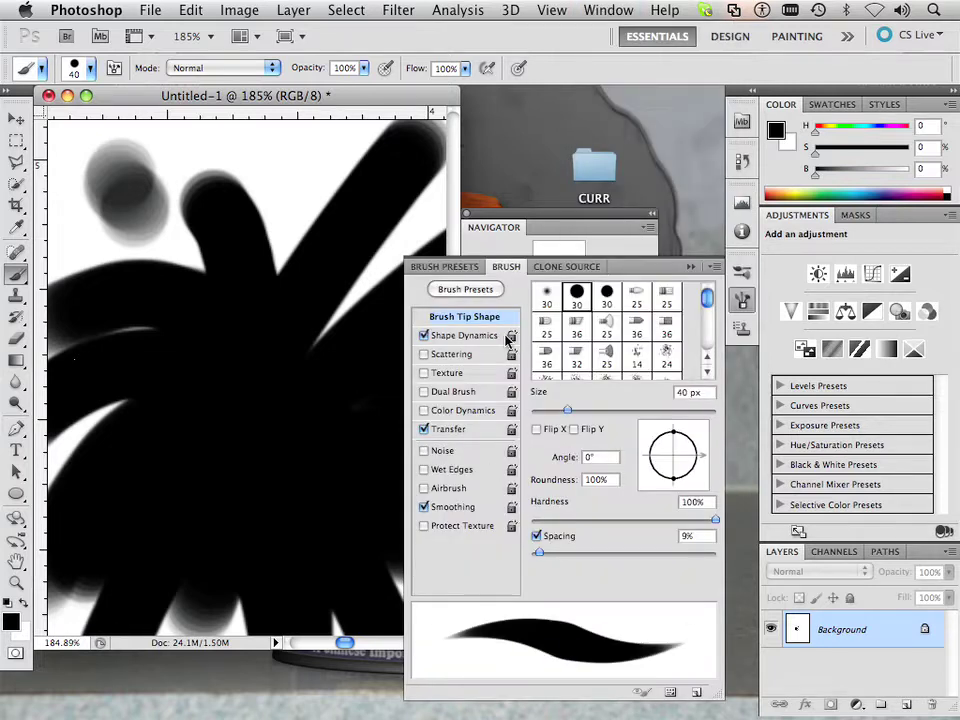
click(470, 336)
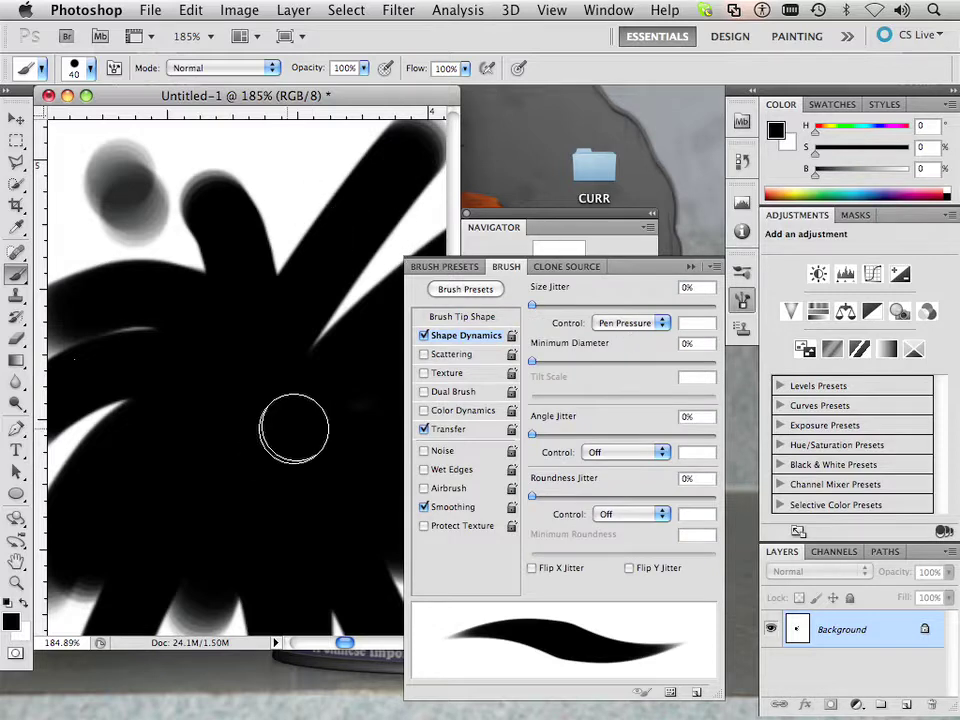
mouse_move(300, 161)
mouse_down()
mouse_move(296, 189)
mouse_move(279, 204)
mouse_move(274, 258)
mouse_move(257, 171)
mouse_move(264, 163)
mouse_move(279, 212)
mouse_up()
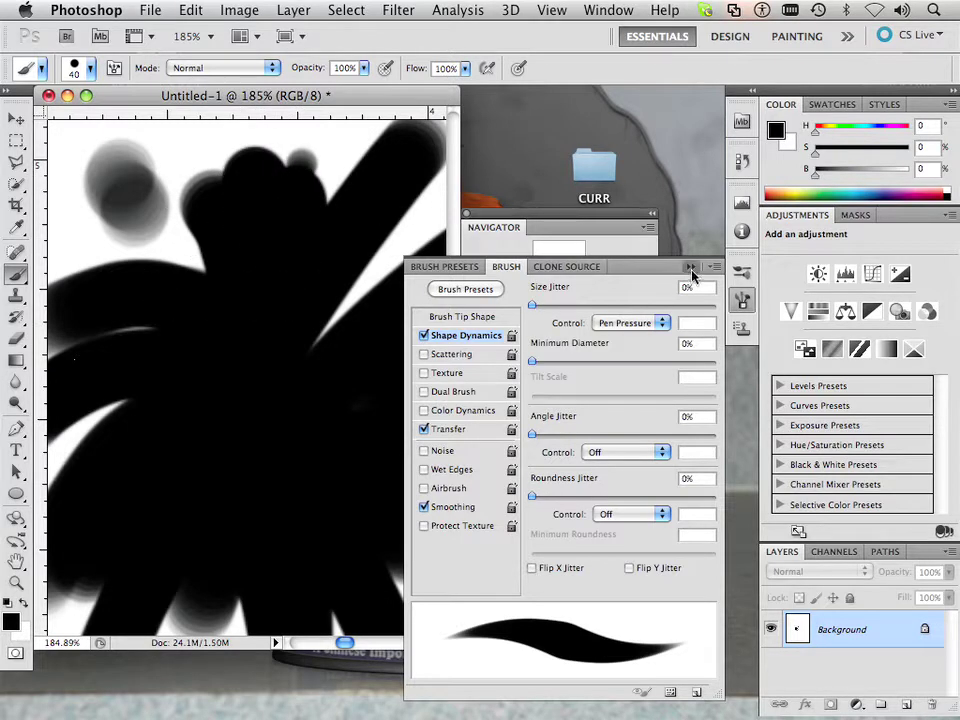
click(689, 267)
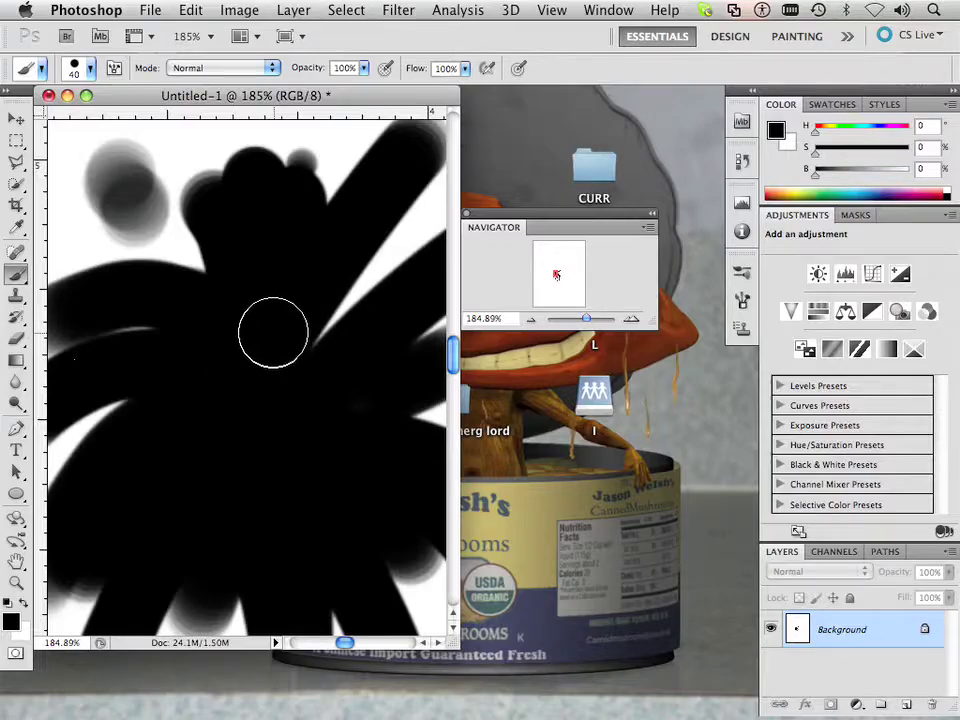
Zoom out to 29.6% and back to 106%, then switch to the Path Selection tool with A
scroll(273, 332, up, 3)
scroll(273, 332, down, 10)
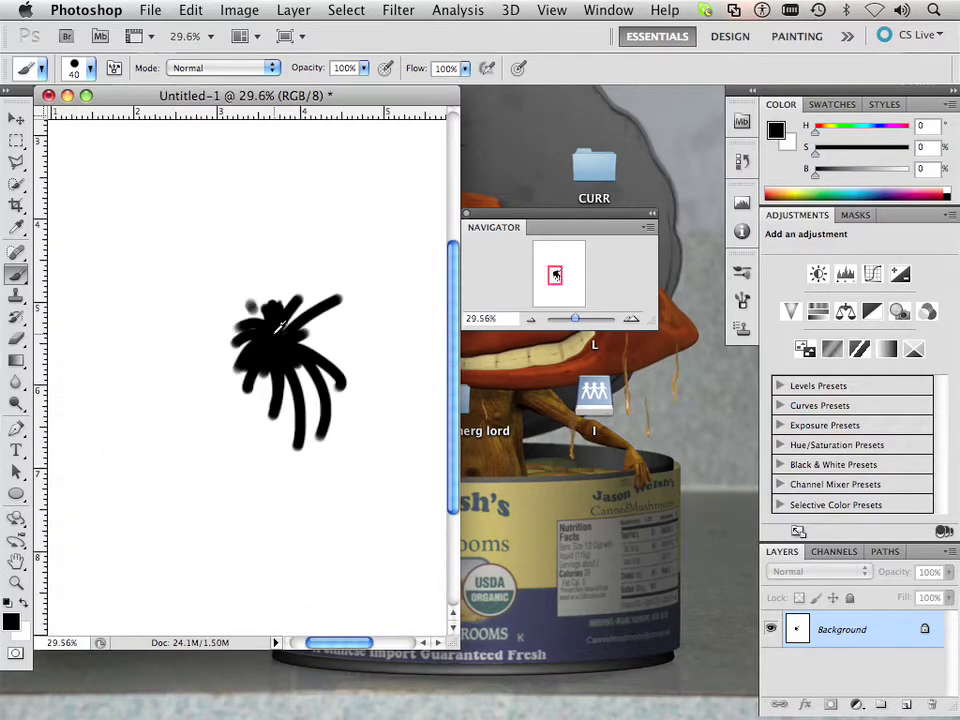
scroll(273, 333, up, 5)
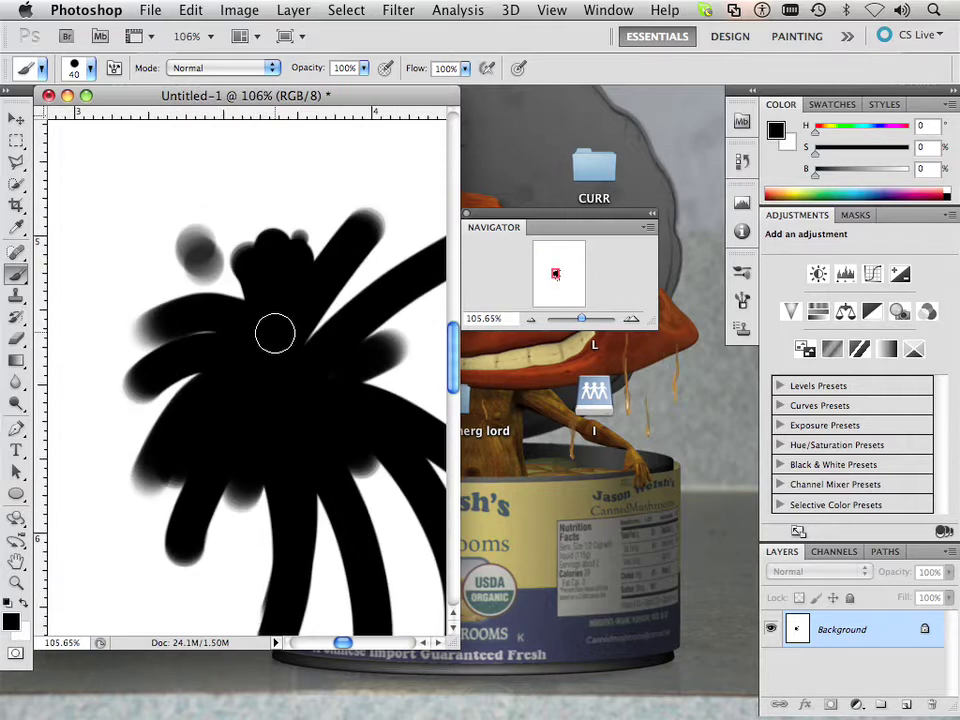
key(a)
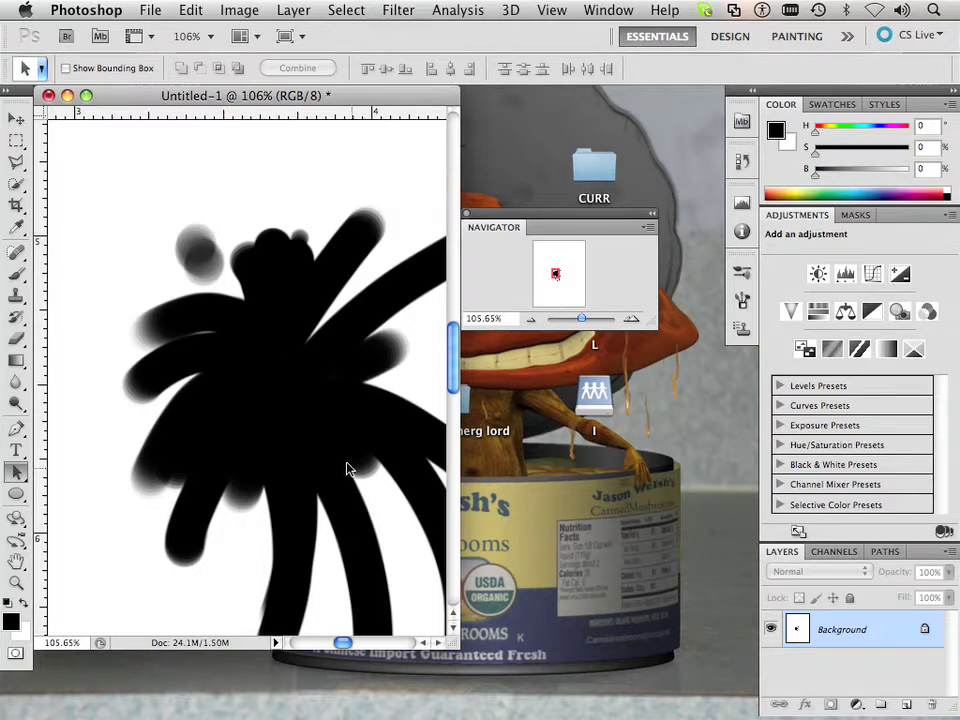
Open System Preferences > Wacom Tablet and show the Grip Pen's Mapping settings
click(24, 9)
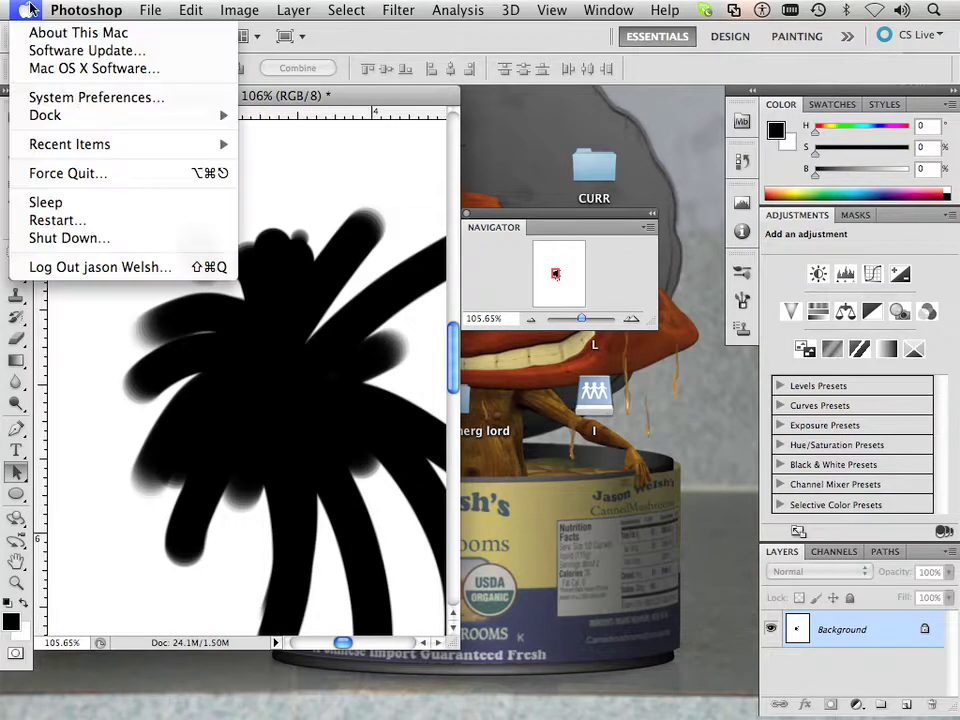
click(76, 97)
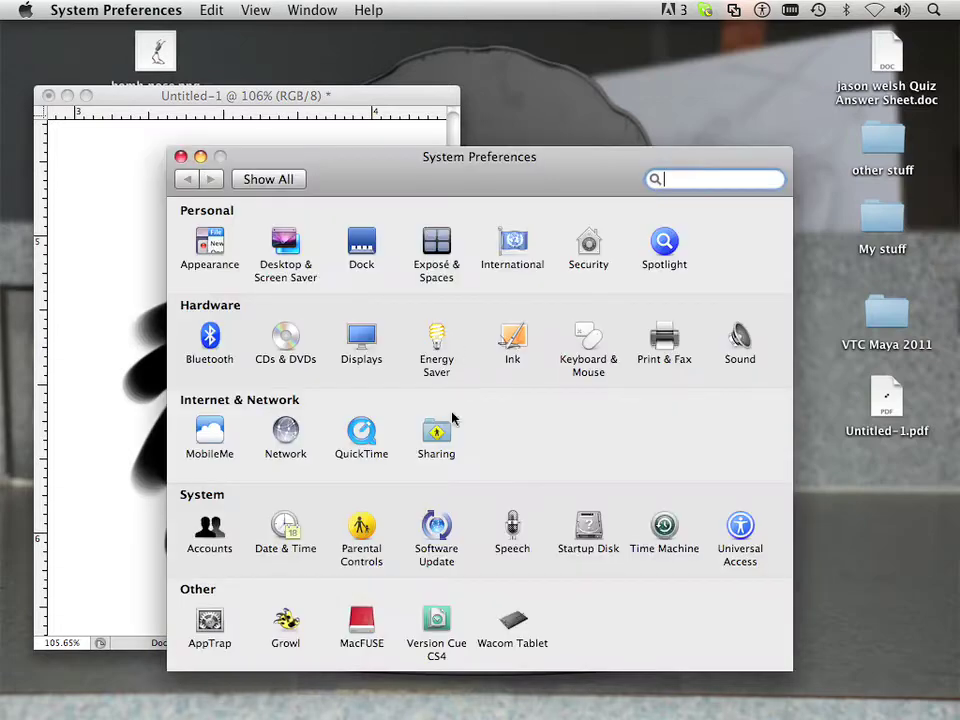
click(512, 624)
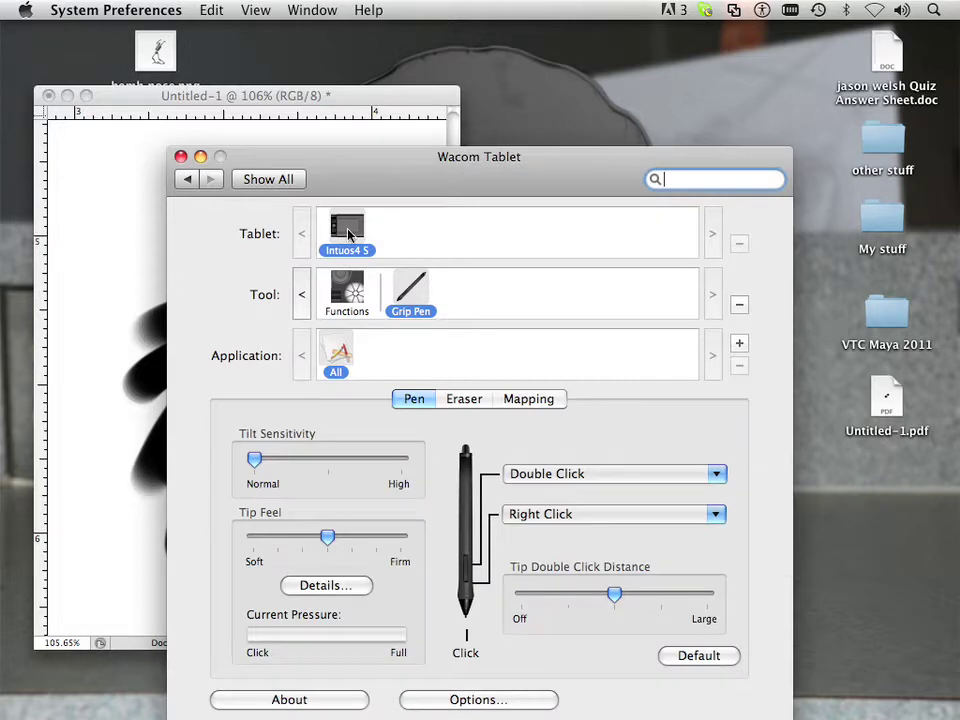
click(516, 398)
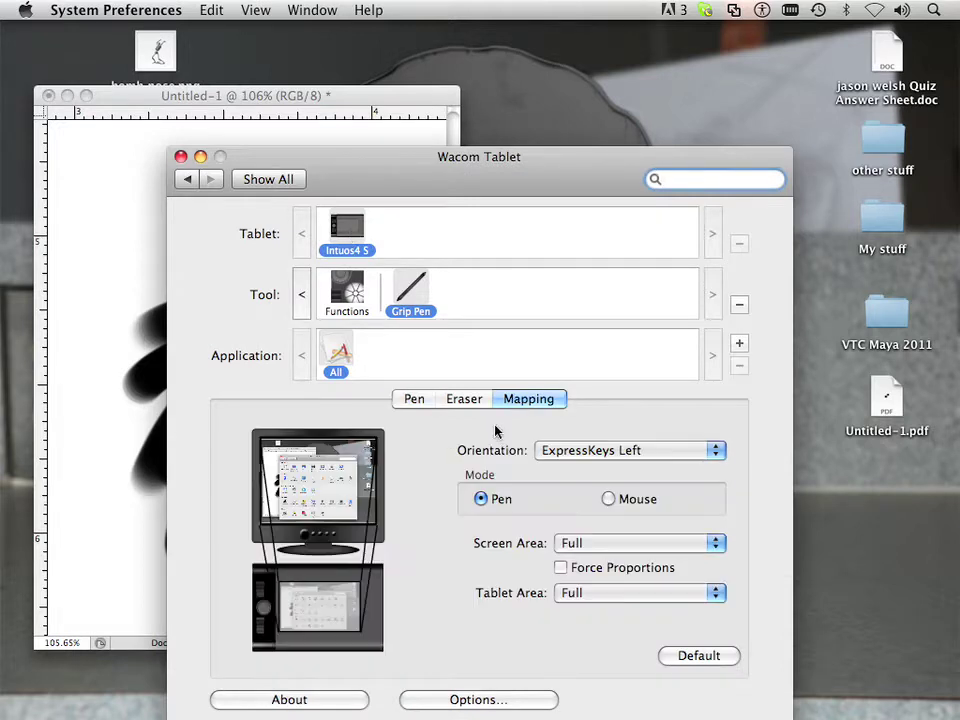
Remap the Pan/Scroll ExpressKey to the Space keystroke, named 'space'
click(350, 300)
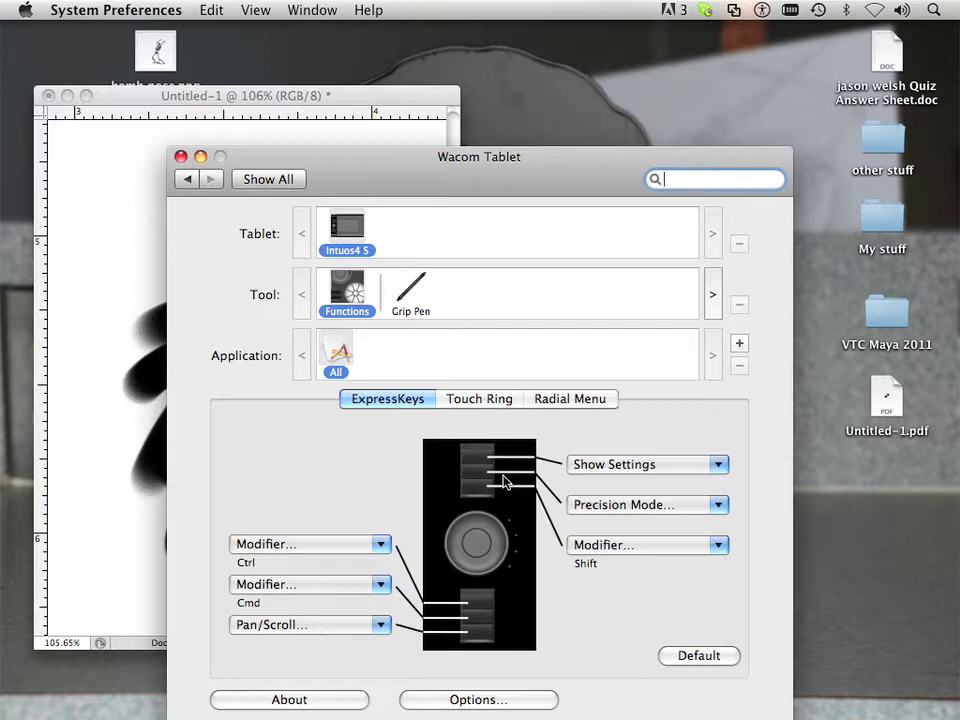
click(380, 624)
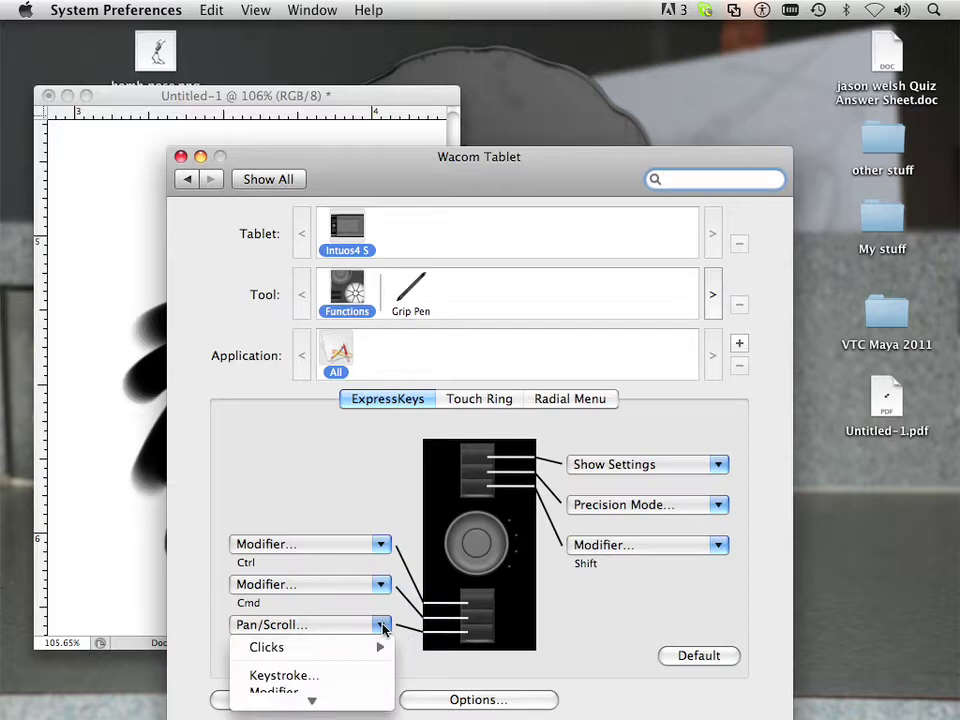
mouse_move(312, 700)
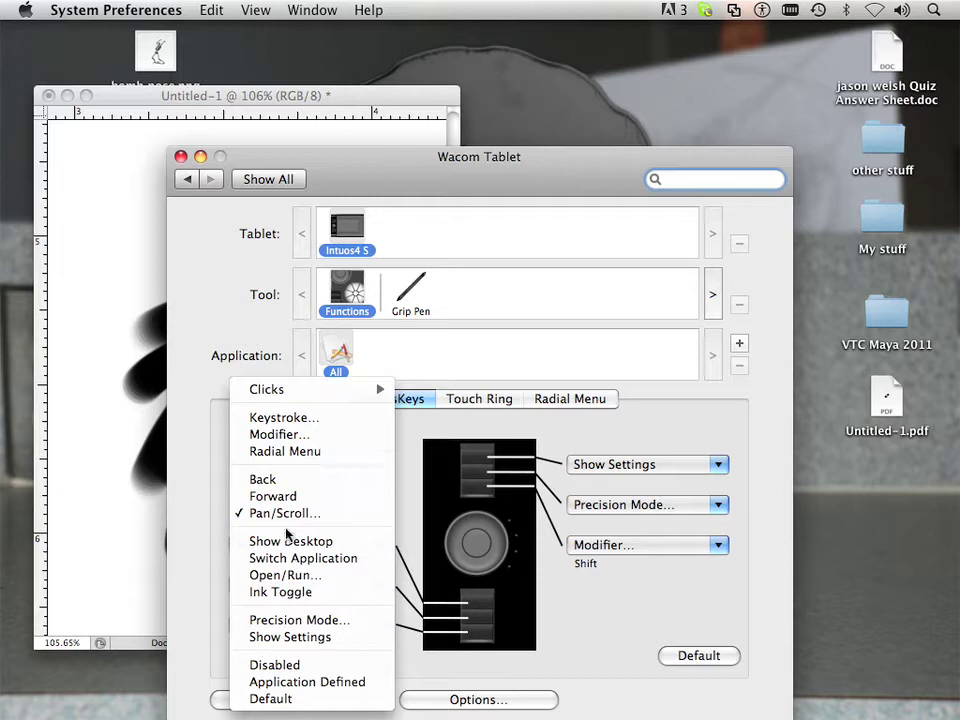
click(283, 418)
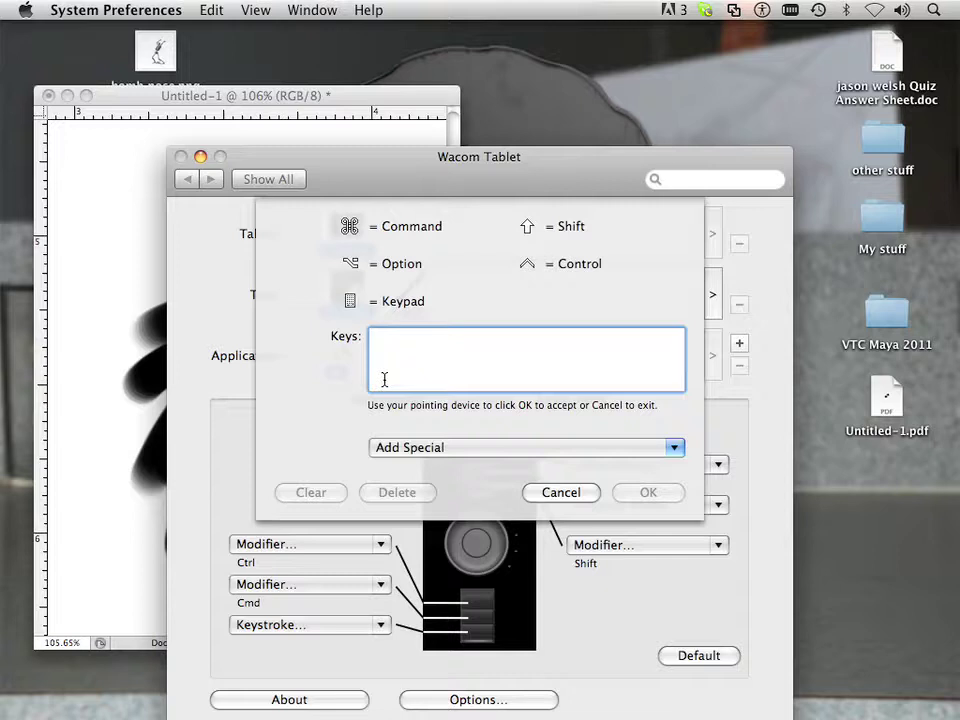
key(space)
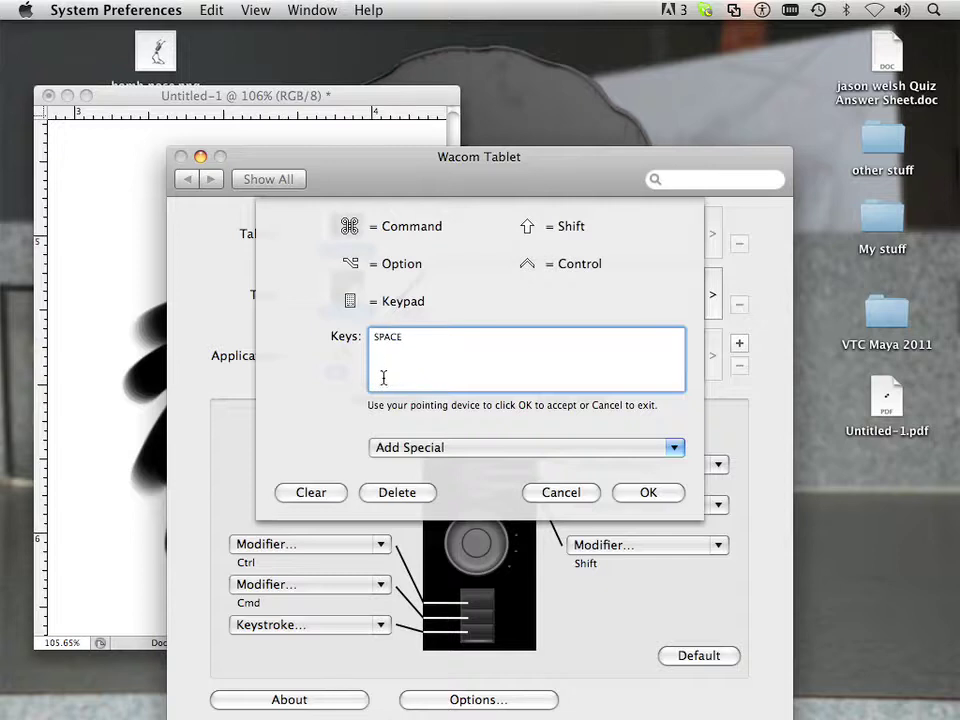
click(643, 491)
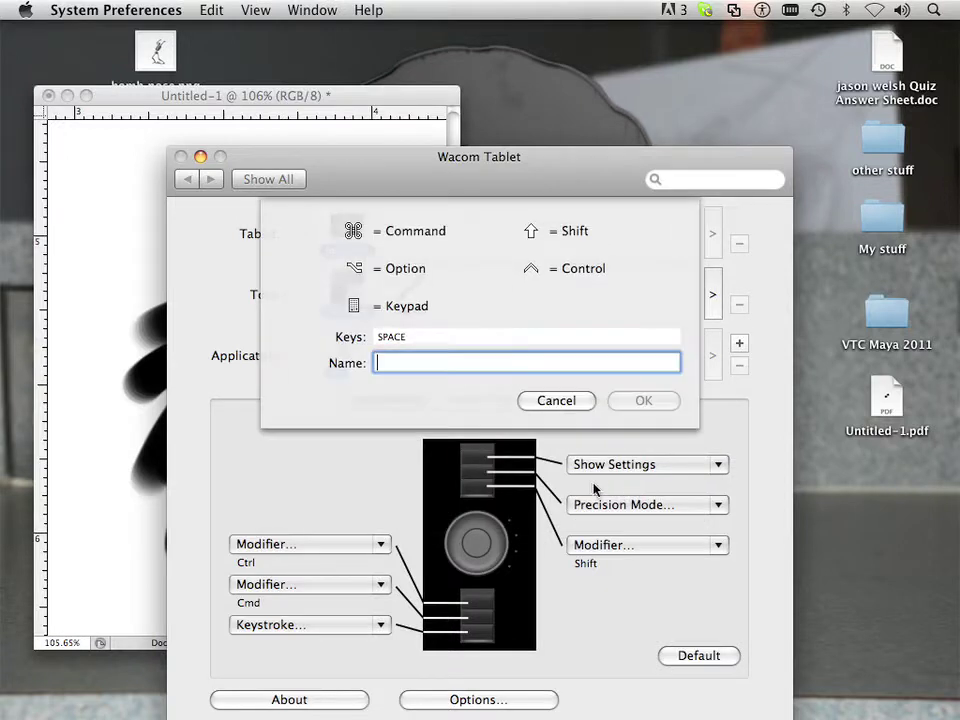
text(space)
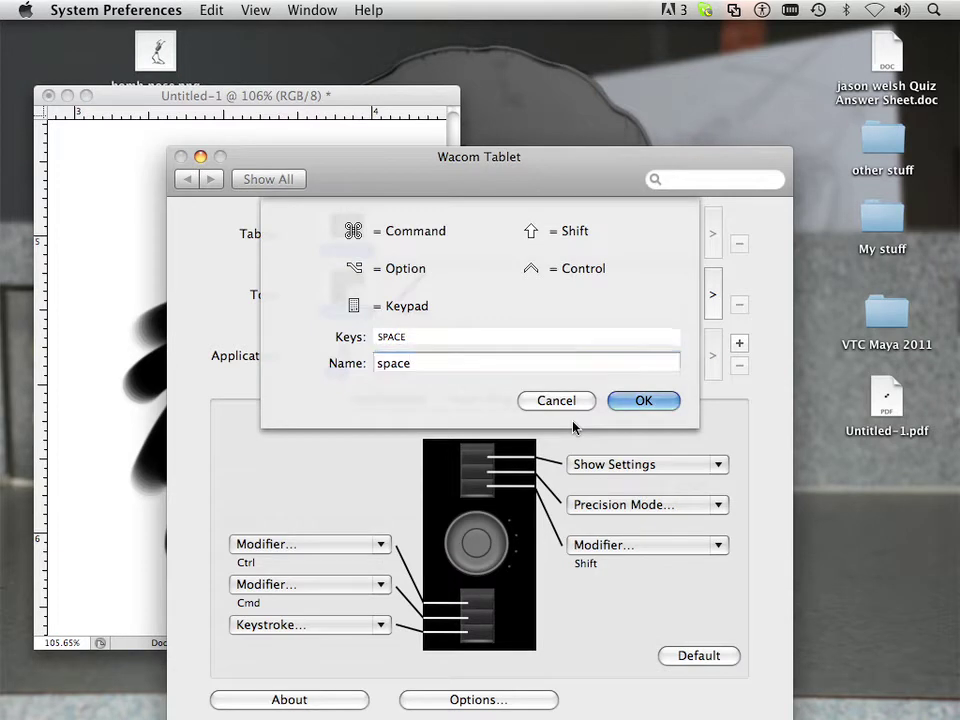
key(Return)
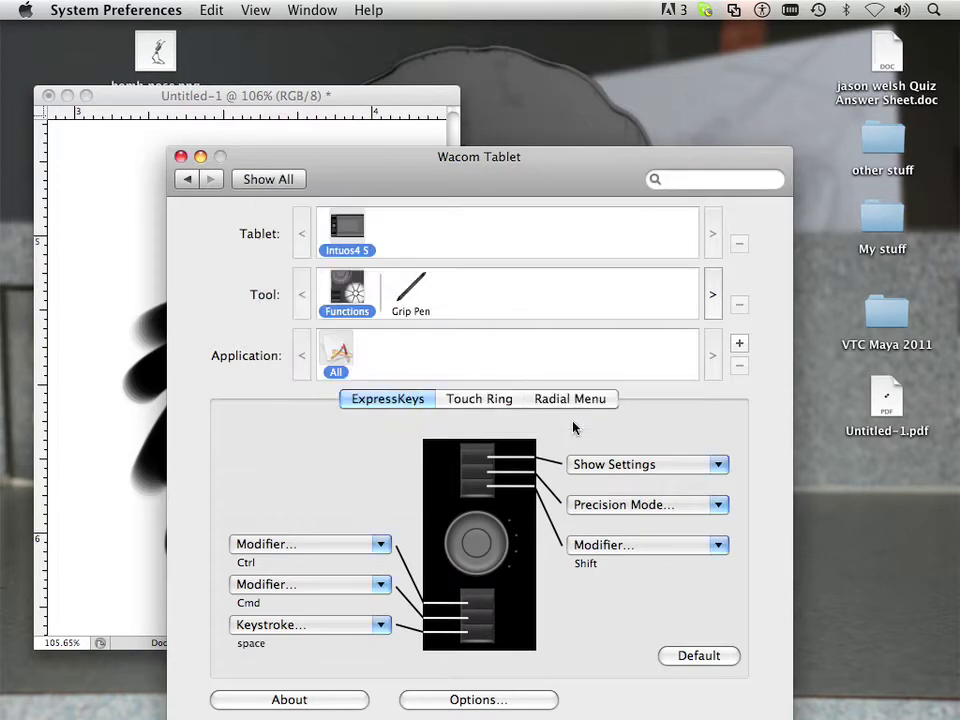
Add Adobe Photoshop CS5 to the Wacom application list and close the tablet preferences
click(739, 345)
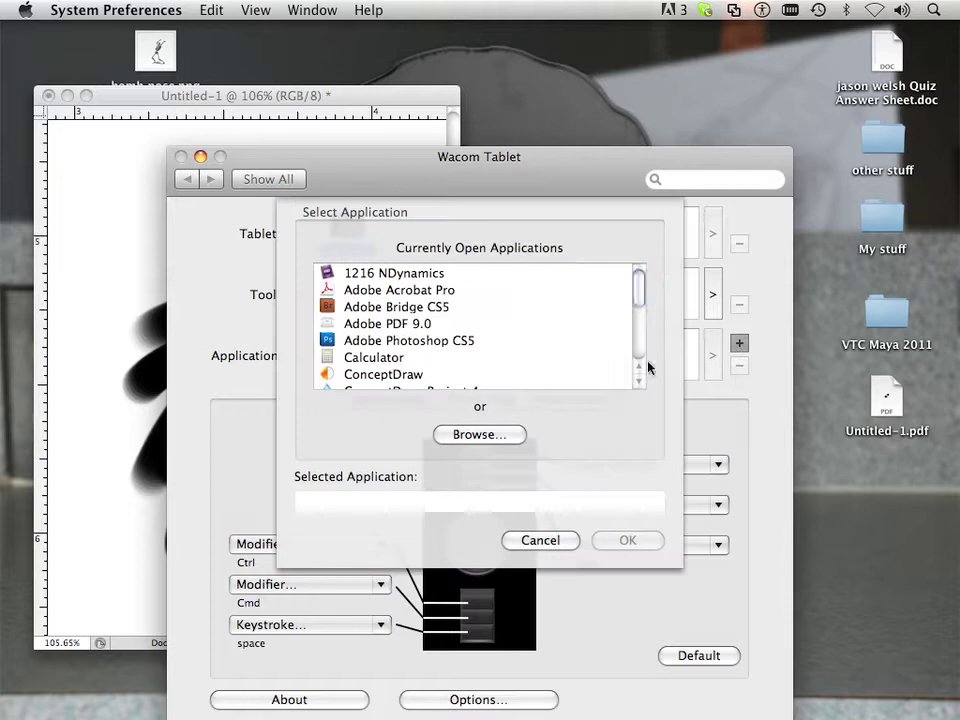
click(403, 344)
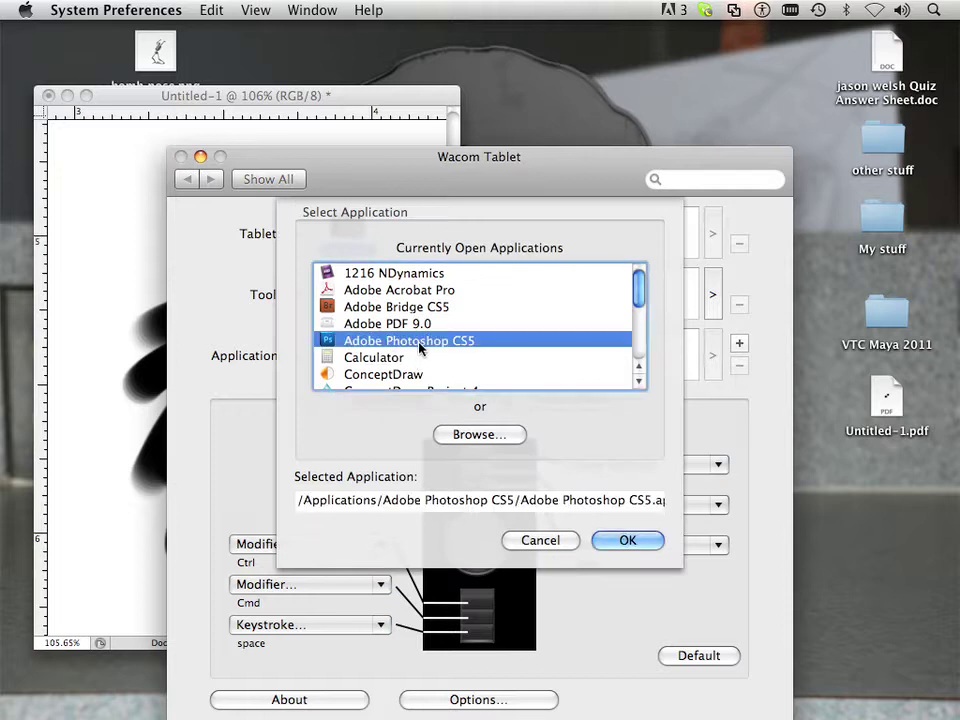
click(622, 540)
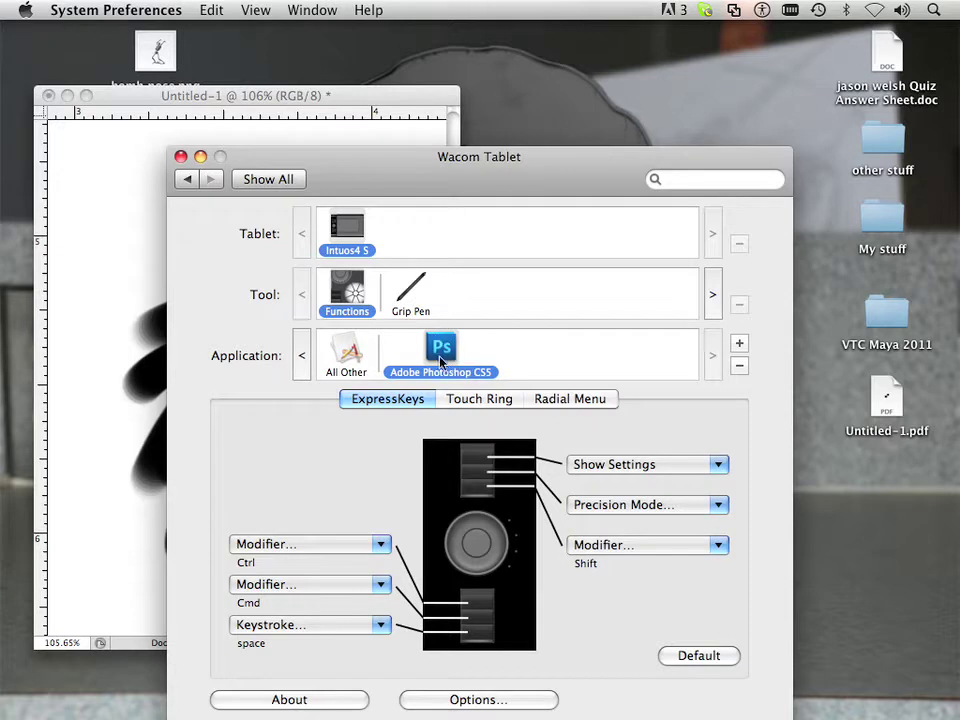
click(181, 157)
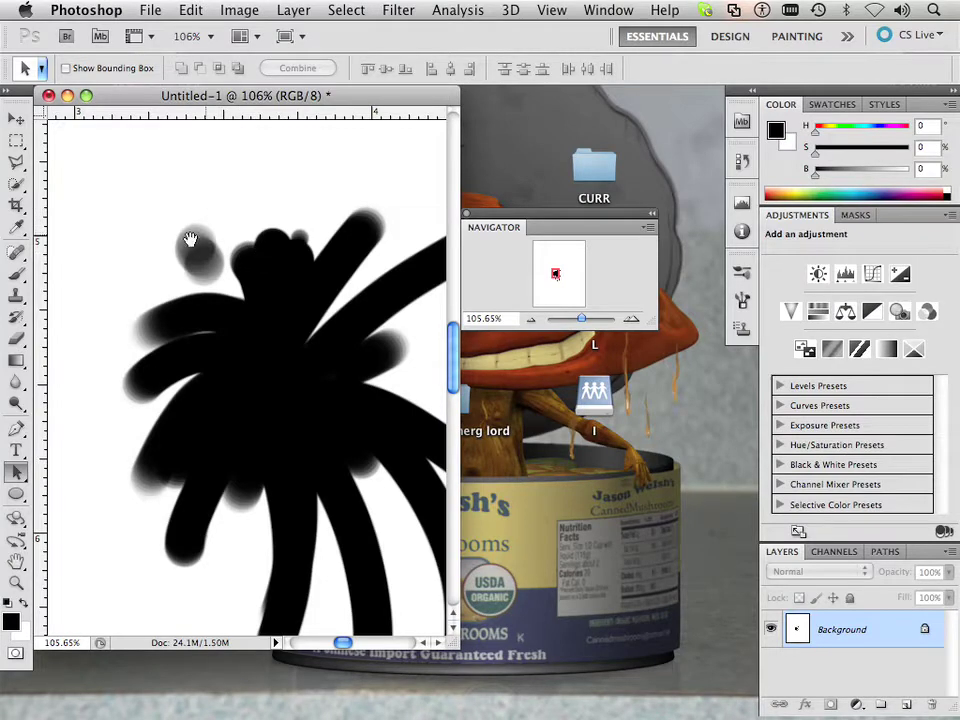
Pan the canvas up to the lower ends of the strokes and zoom in to 114%
scroll(178, 332, down, 5)
scroll(242, 328, up, 4)
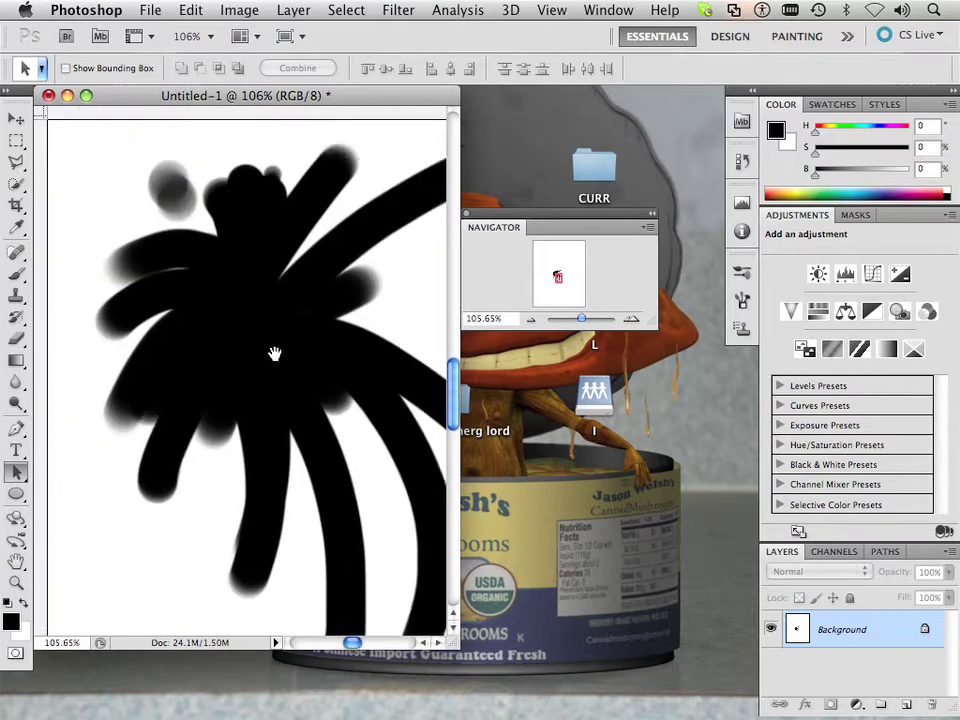
scroll(275, 353, down, 5)
scroll(223, 317, up, 2)
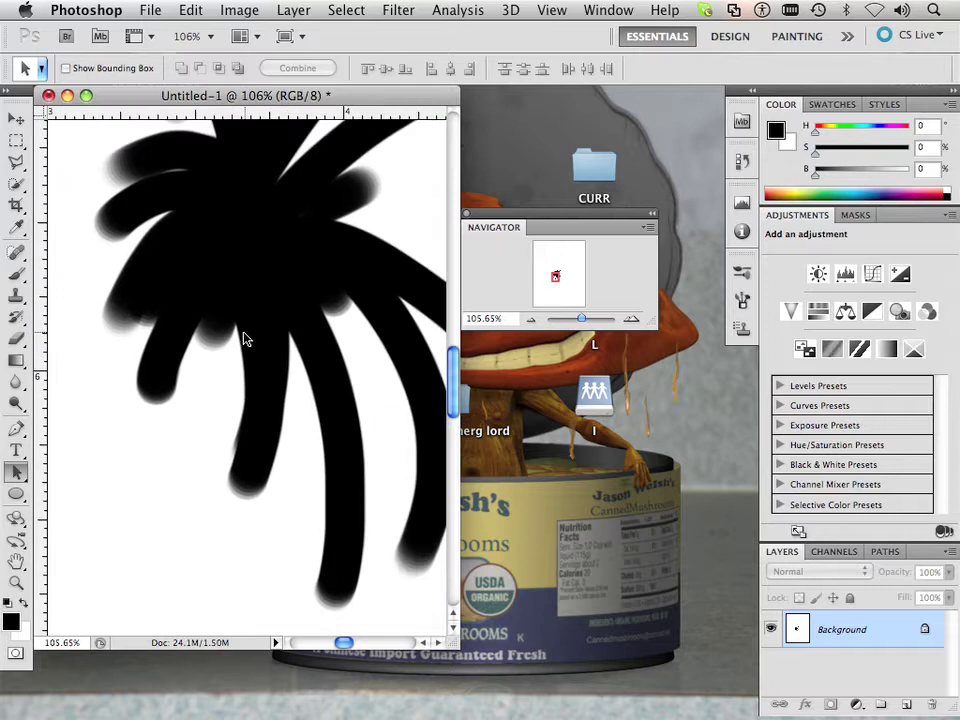
scroll(246, 337, up, 5)
scroll(247, 337, down, 5)
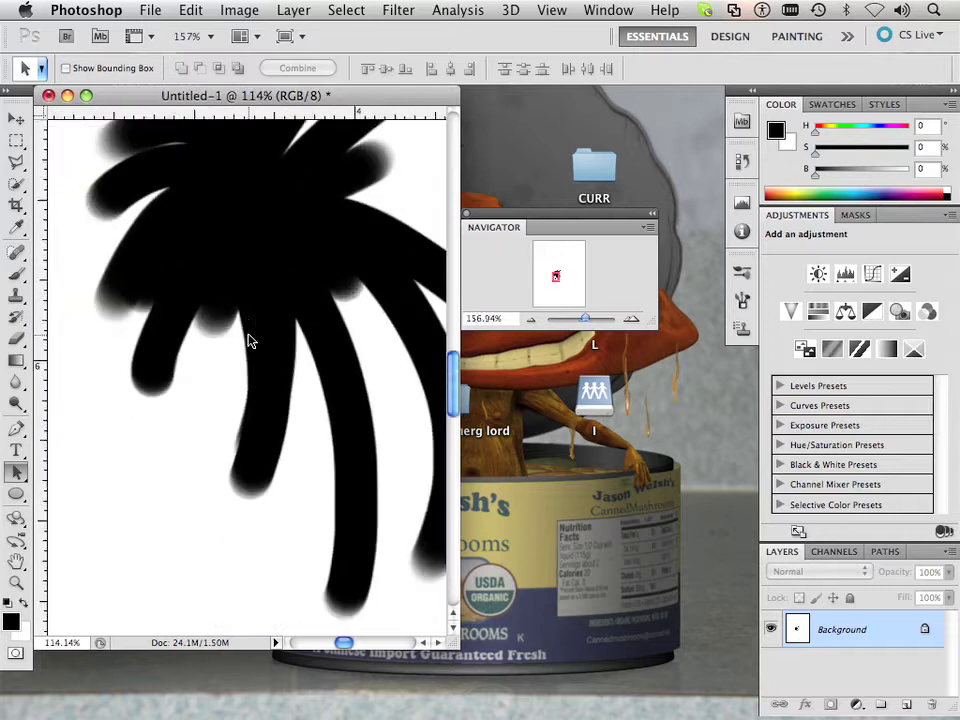
scroll(250, 341, up, 3)
scroll(251, 339, down, 4)
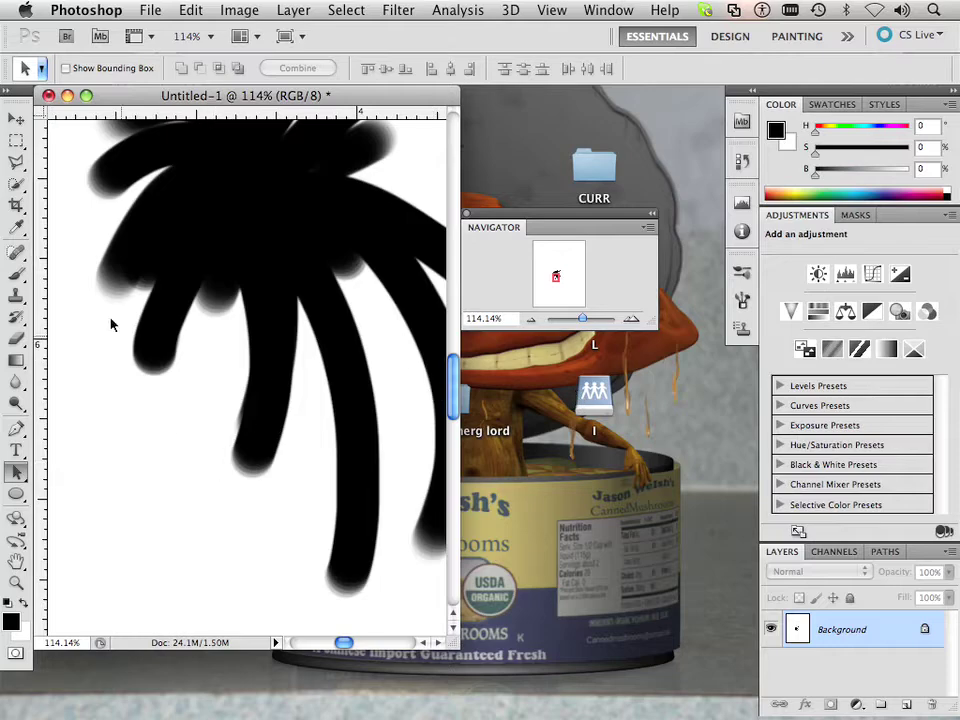
Paint two thin black 7 px brush strokes in the lower left, then enlarge the brush to 30 px
key(b)
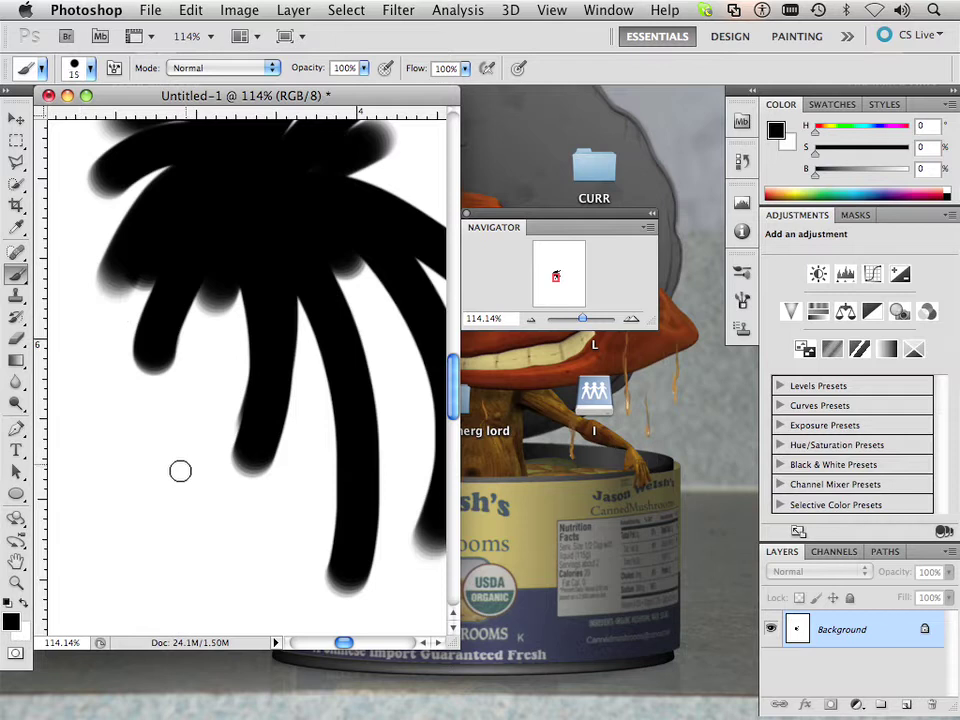
key(bracketleft)
key(bracketleft)
key(bracketleft)
key(bracketleft)
drag(176, 481, 172, 540)
mouse_move(193, 453)
mouse_down()
mouse_move(170, 548)
mouse_move(146, 499)
mouse_move(165, 422)
mouse_move(206, 444)
mouse_move(232, 573)
mouse_up()
key(bracketright)
key(bracketright)
key(bracketright)
key(bracketright)
key(bracketright)
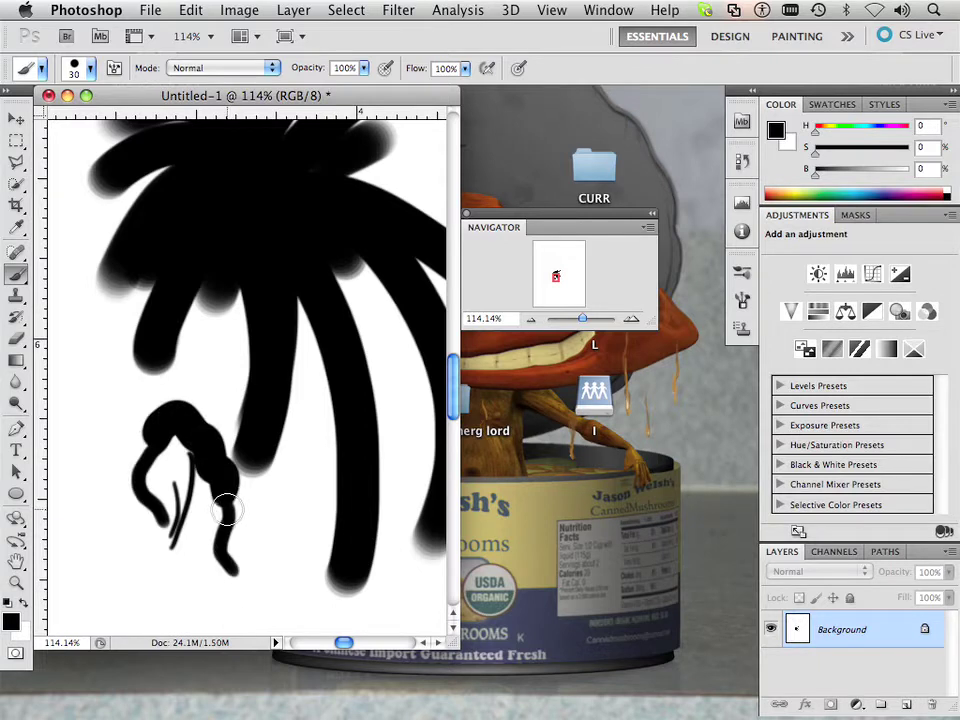